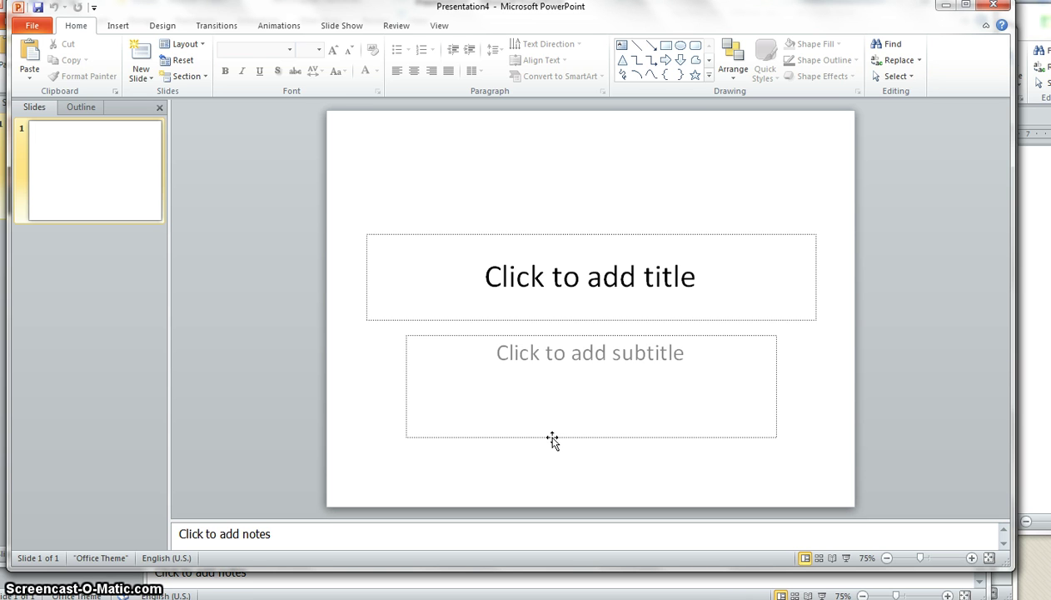
Delete the subtitle placeholder and switch slide 1 to the Blank layout.
click(552, 438)
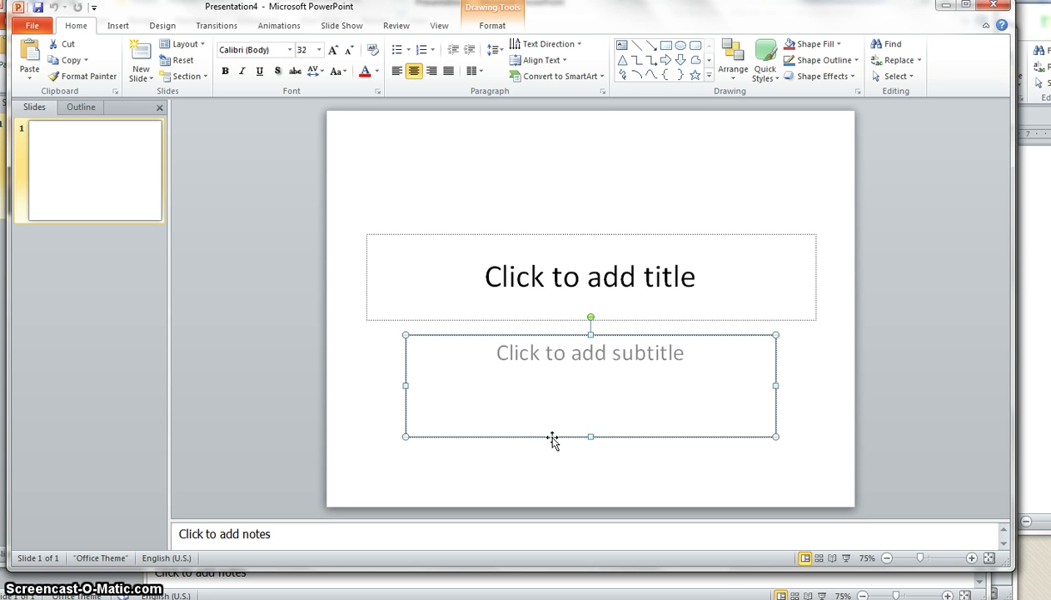
key(Delete)
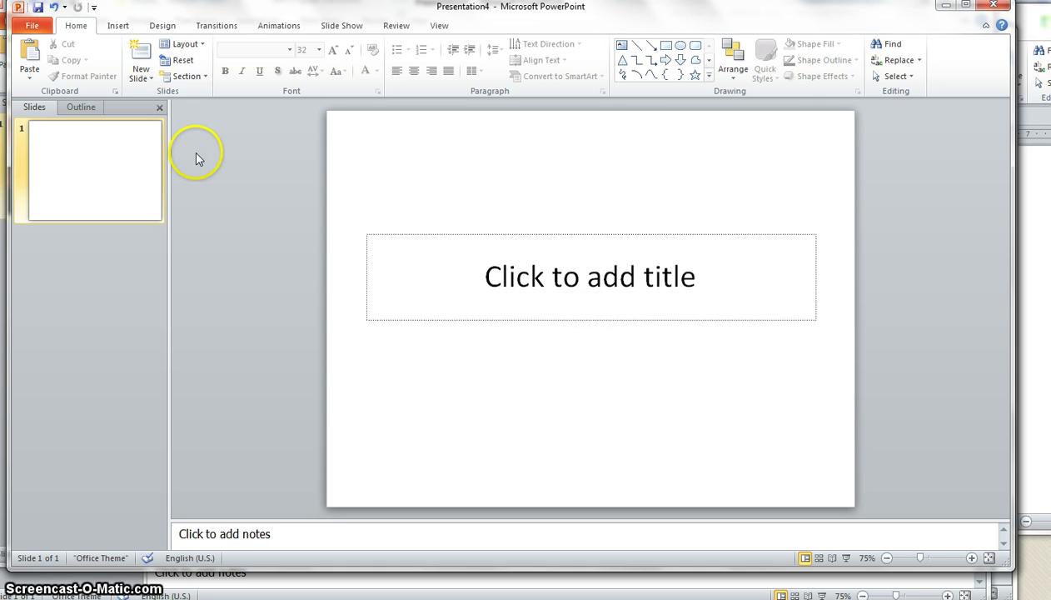
click(203, 47)
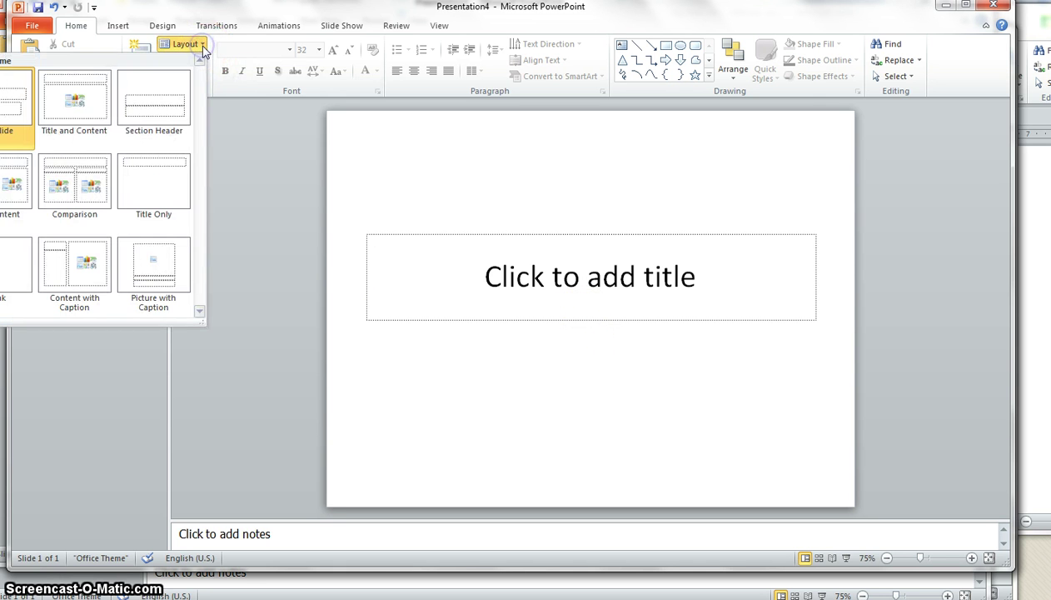
click(7, 269)
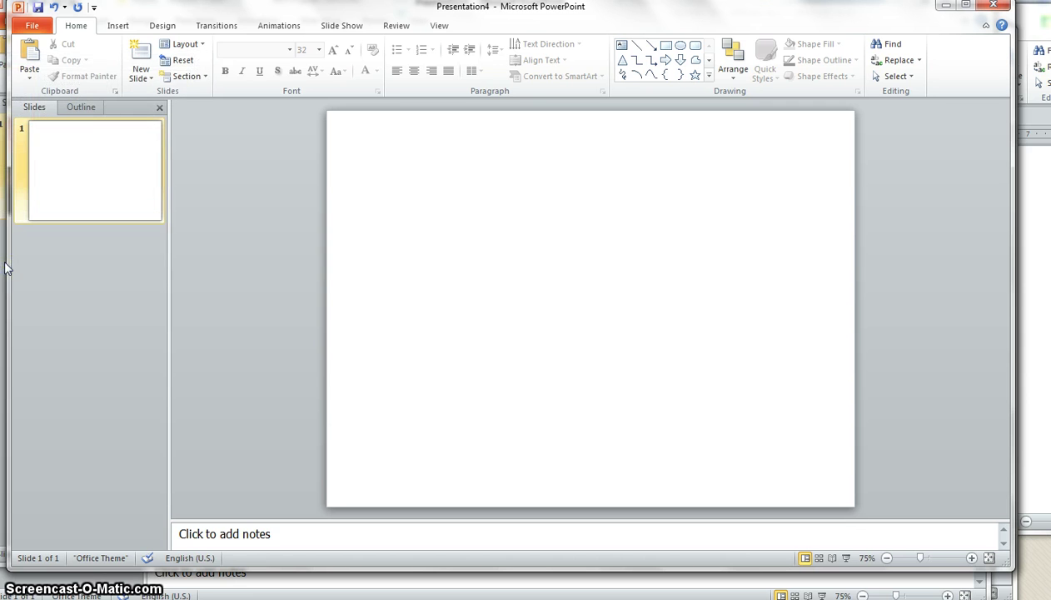
Search Clip Art for 'apple' and scroll through the matching images.
click(118, 26)
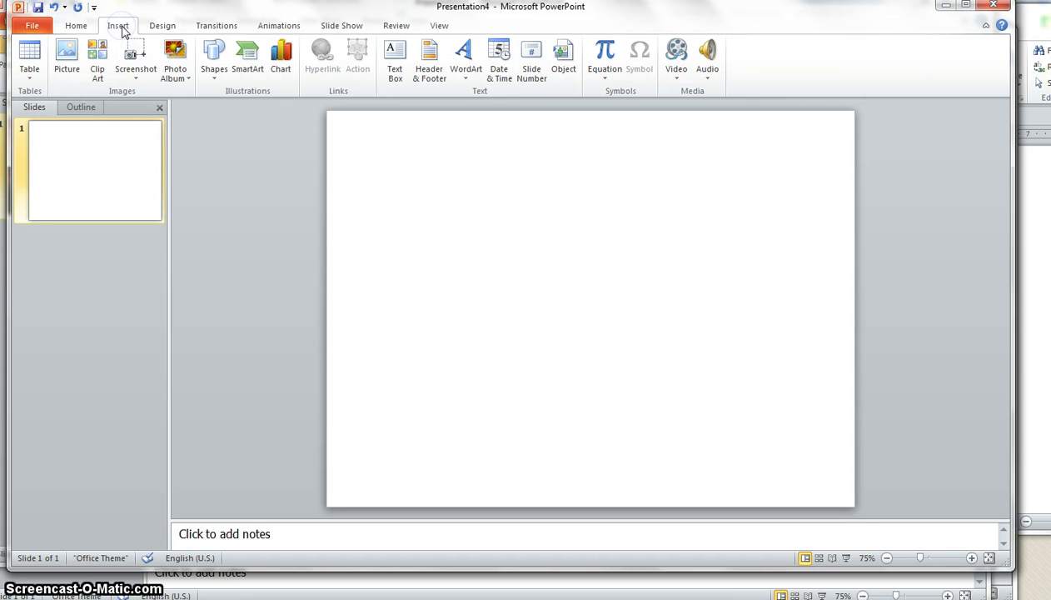
click(97, 67)
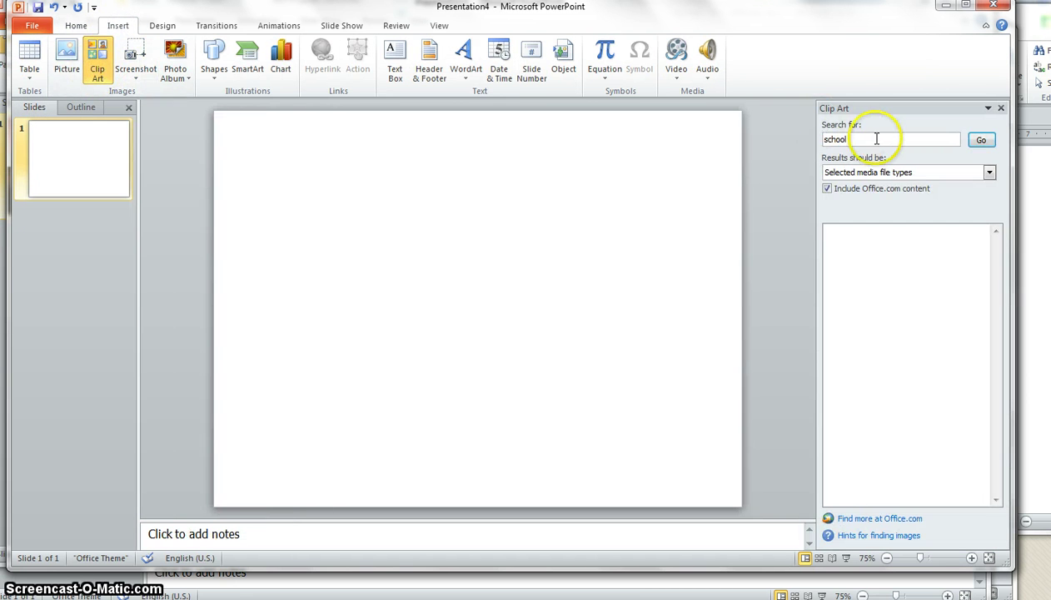
text(apple)
key(Return)
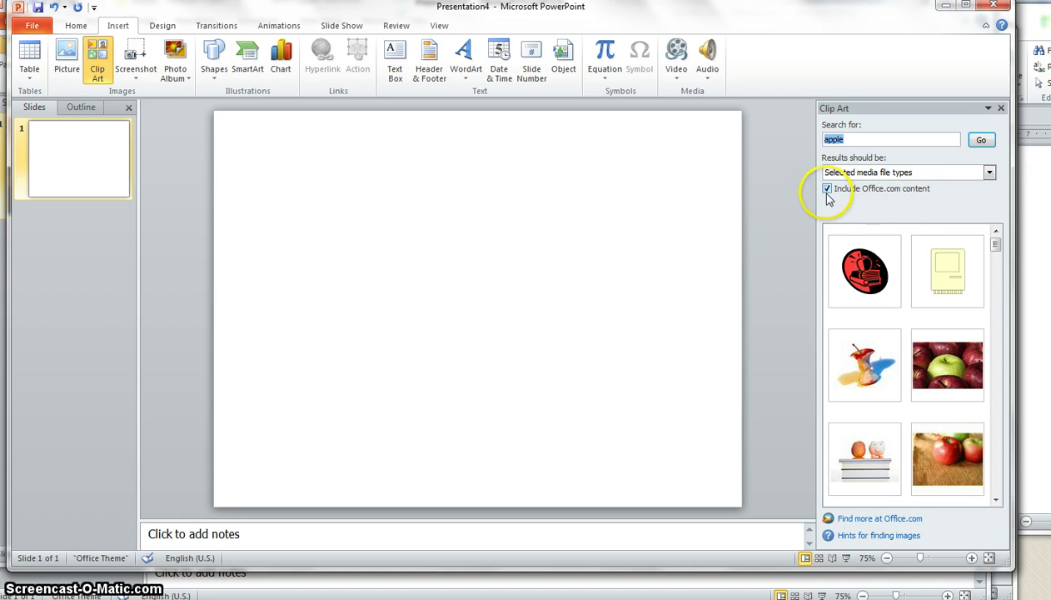
mouse_move(941, 261)
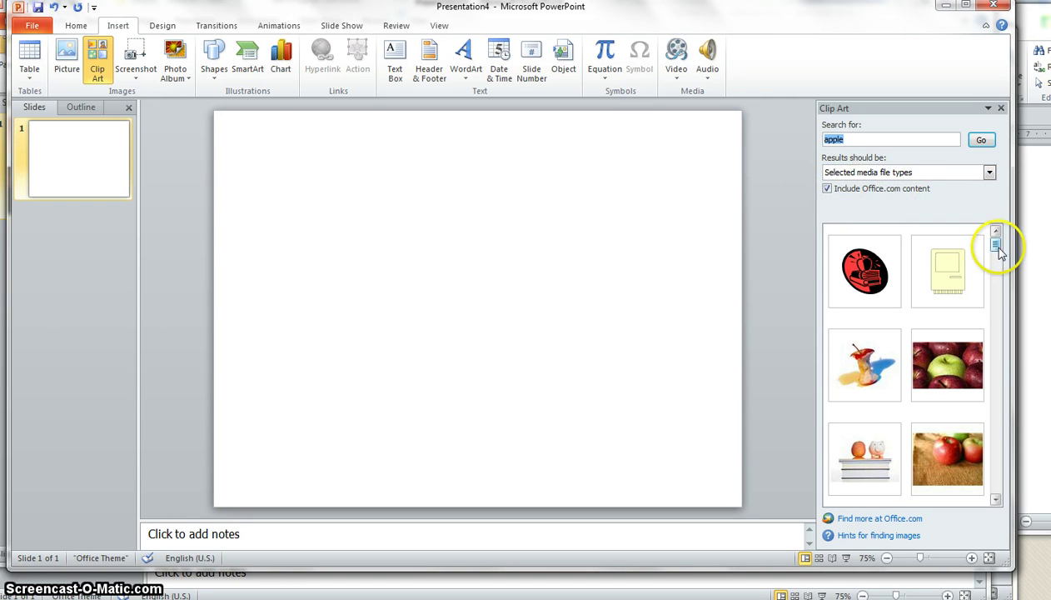
drag(995, 243, 1002, 289)
mouse_move(948, 340)
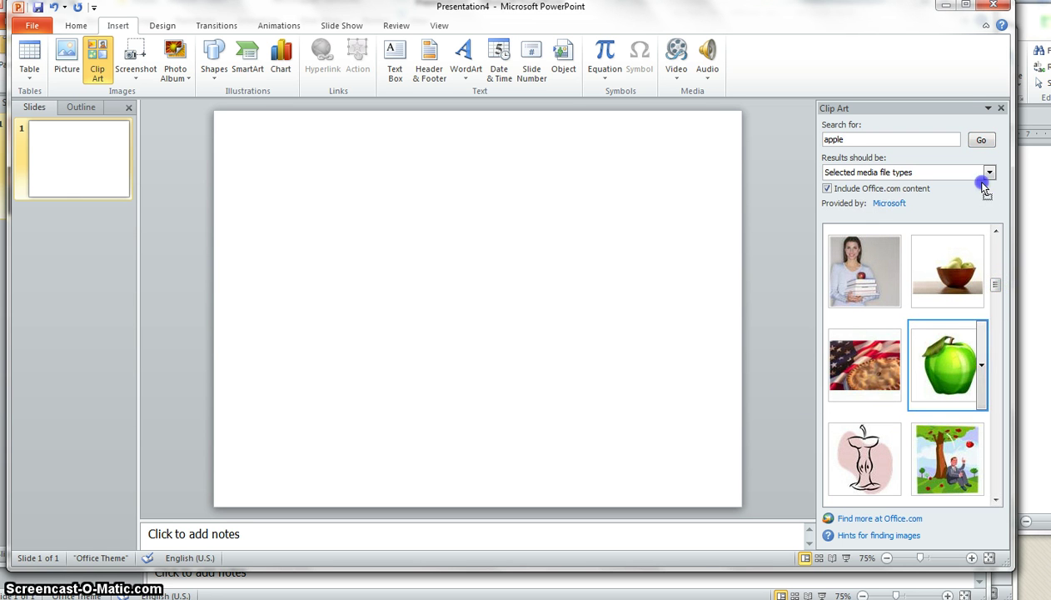
Place the green apple at the slide's top-left, then insert the red apple and shrink it.
drag(796, 223, 277, 173)
drag(996, 285, 997, 299)
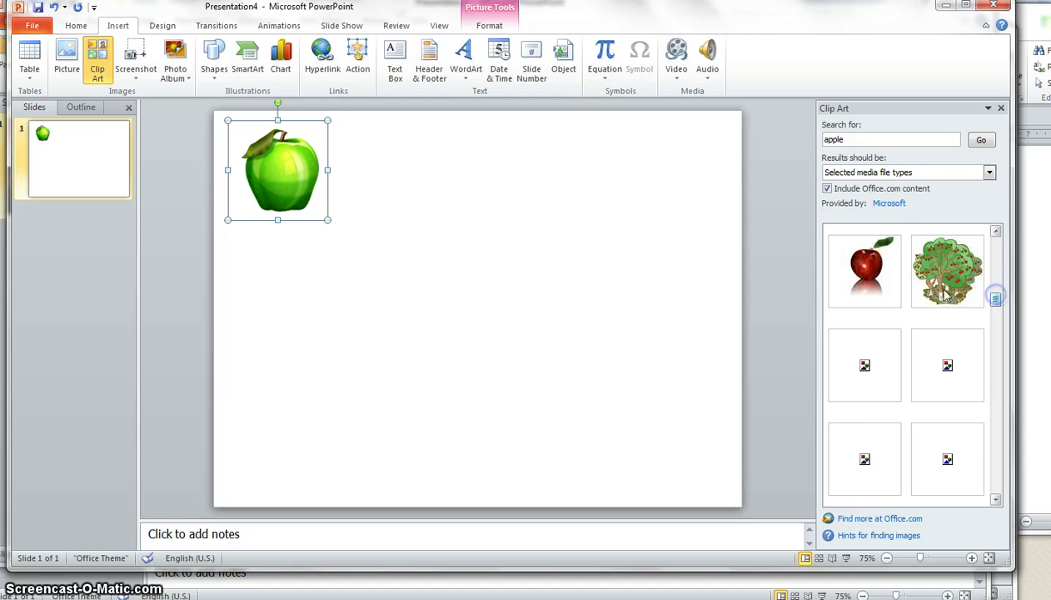
click(867, 269)
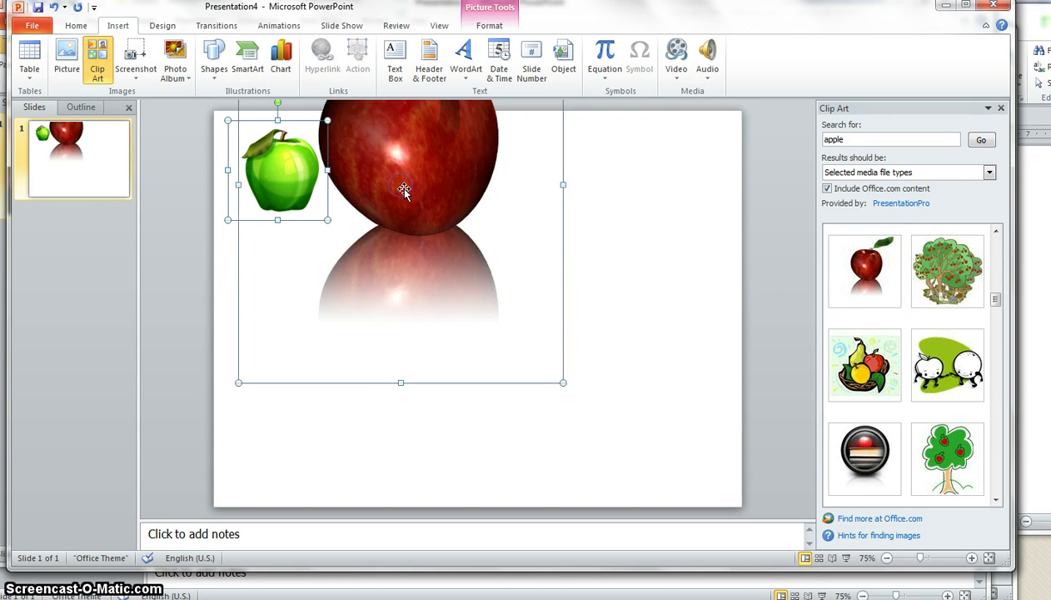
drag(570, 385, 412, 223)
Shift the red apple further right and the green apple into the top-left corner.
click(516, 331)
click(495, 307)
drag(366, 164, 397, 166)
click(344, 282)
drag(345, 282, 274, 175)
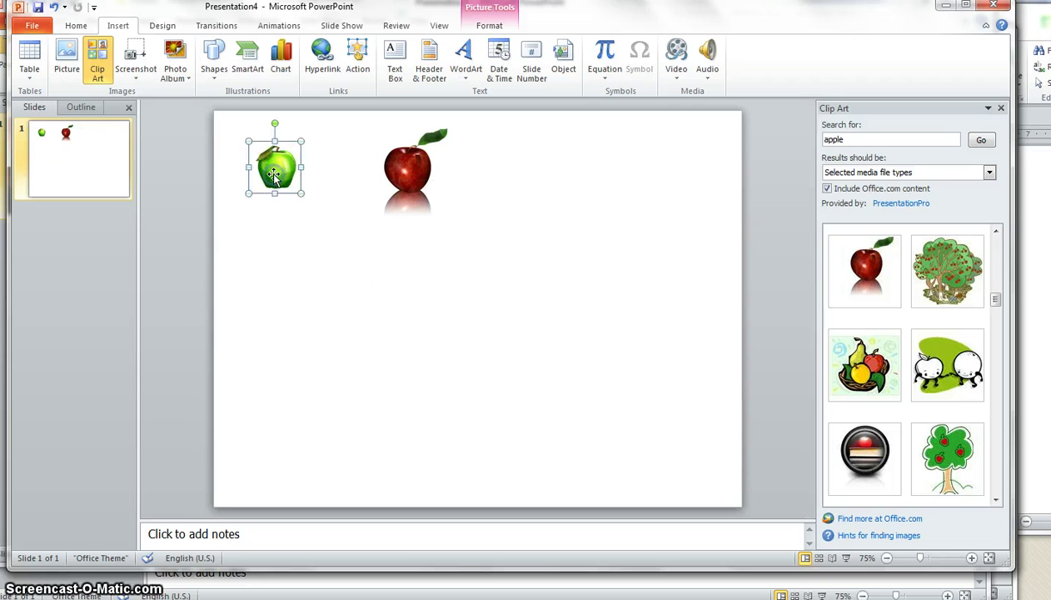
double_click(400, 168)
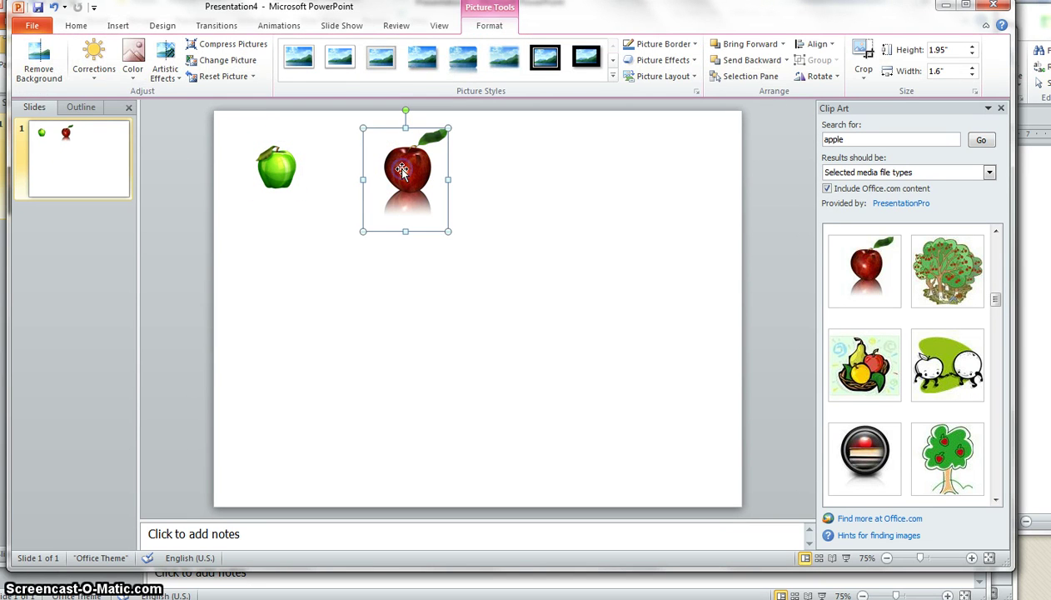
click(38, 67)
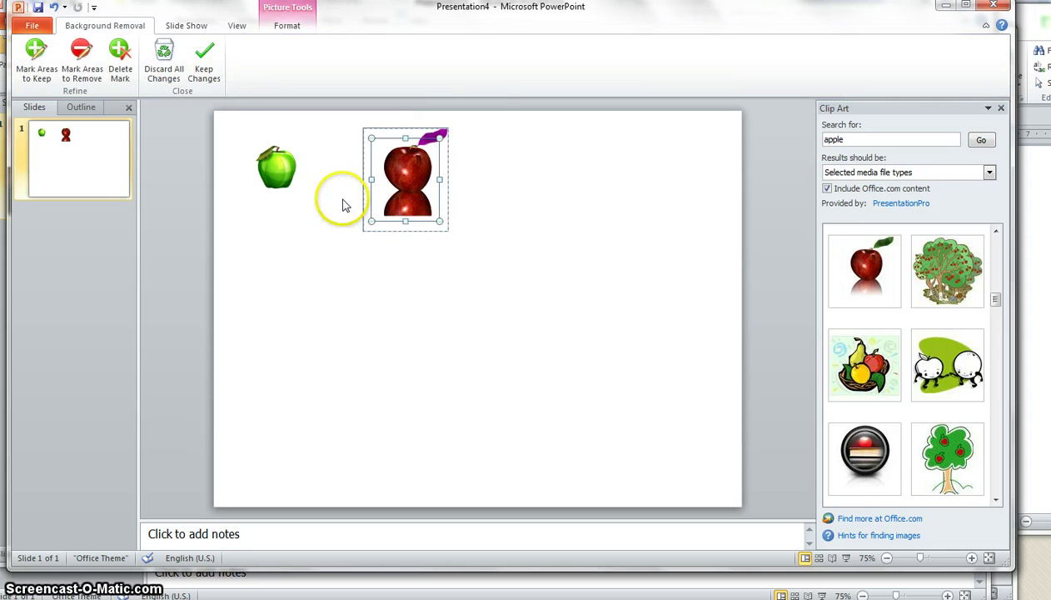
drag(389, 212, 405, 219)
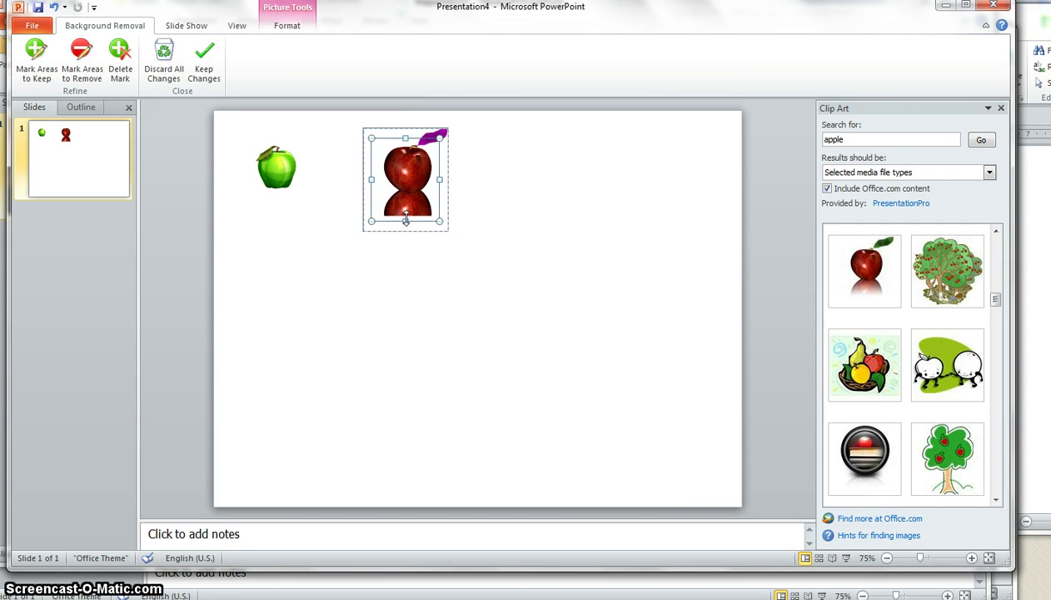
click(401, 240)
click(435, 264)
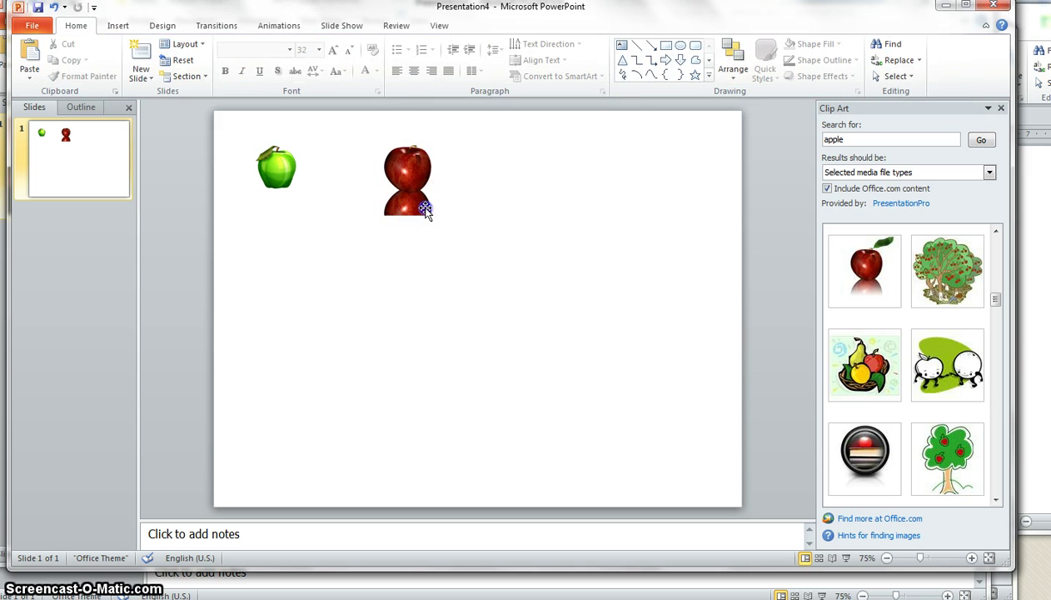
click(425, 210)
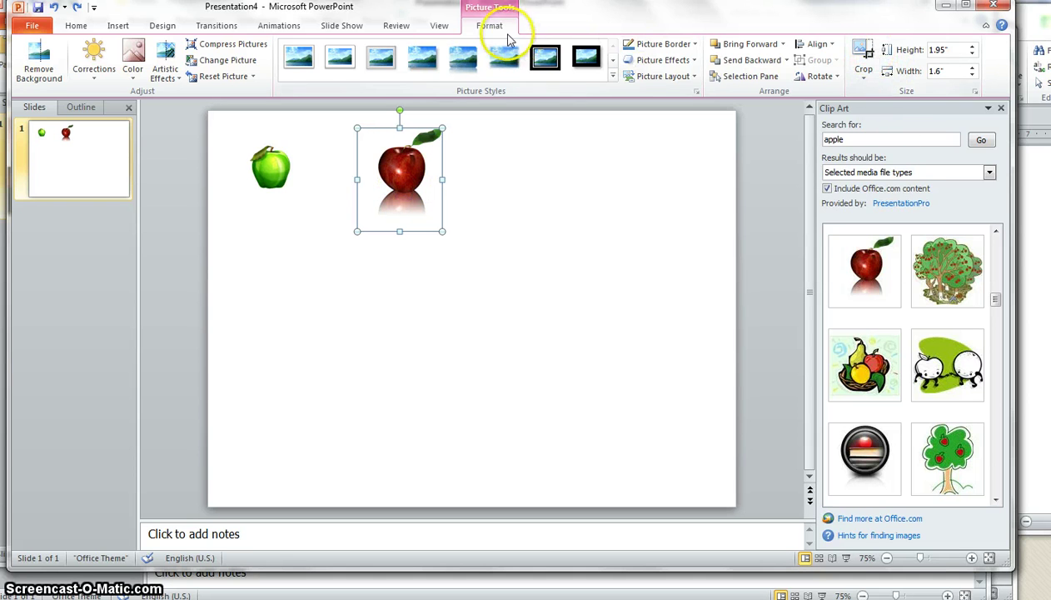
Crop the reflection off the bottom of the red apple.
click(864, 50)
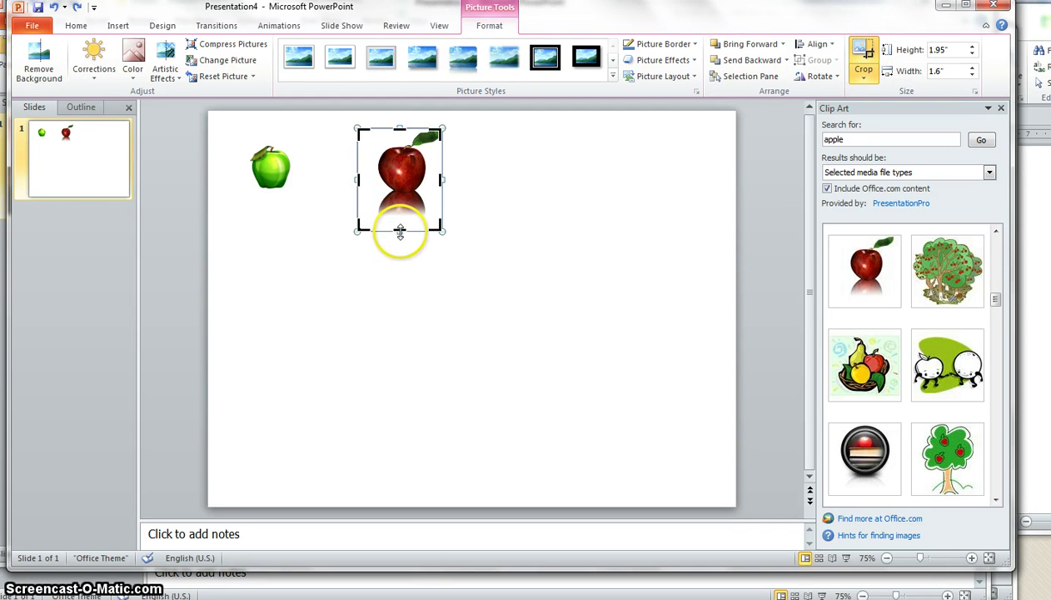
drag(399, 231, 400, 207)
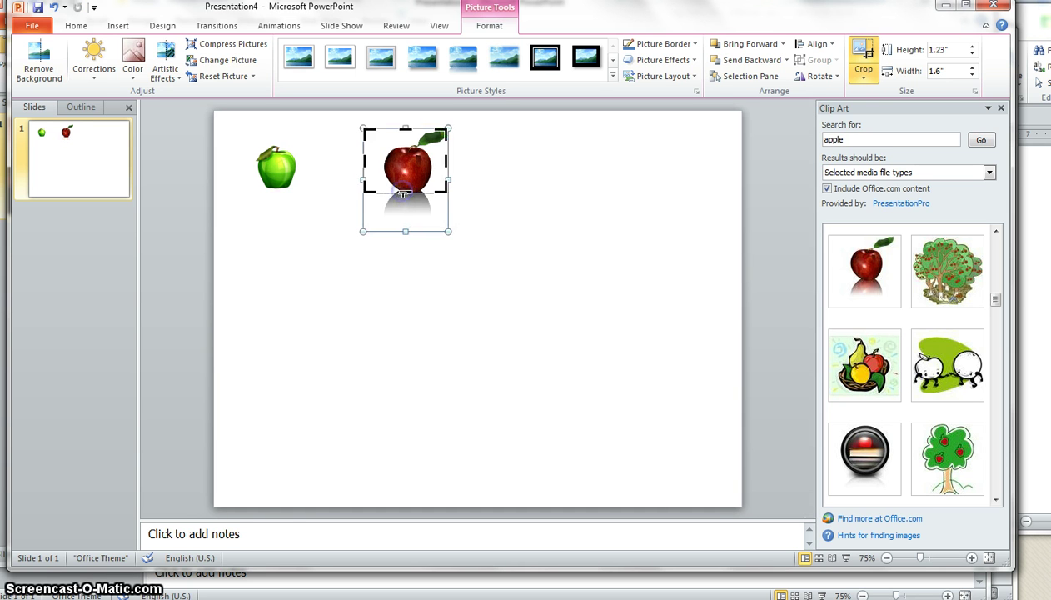
click(504, 210)
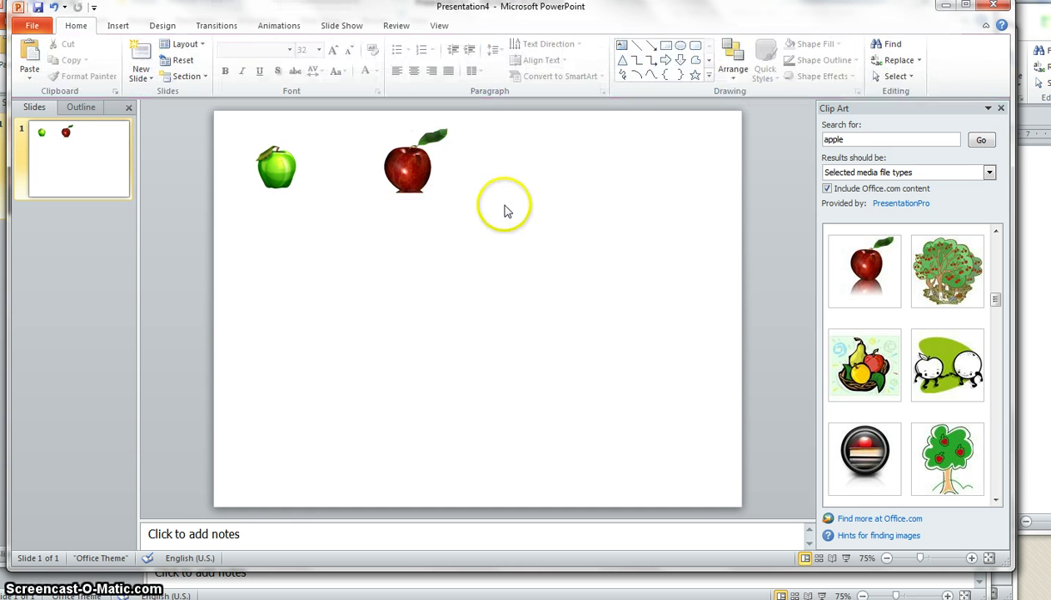
click(413, 190)
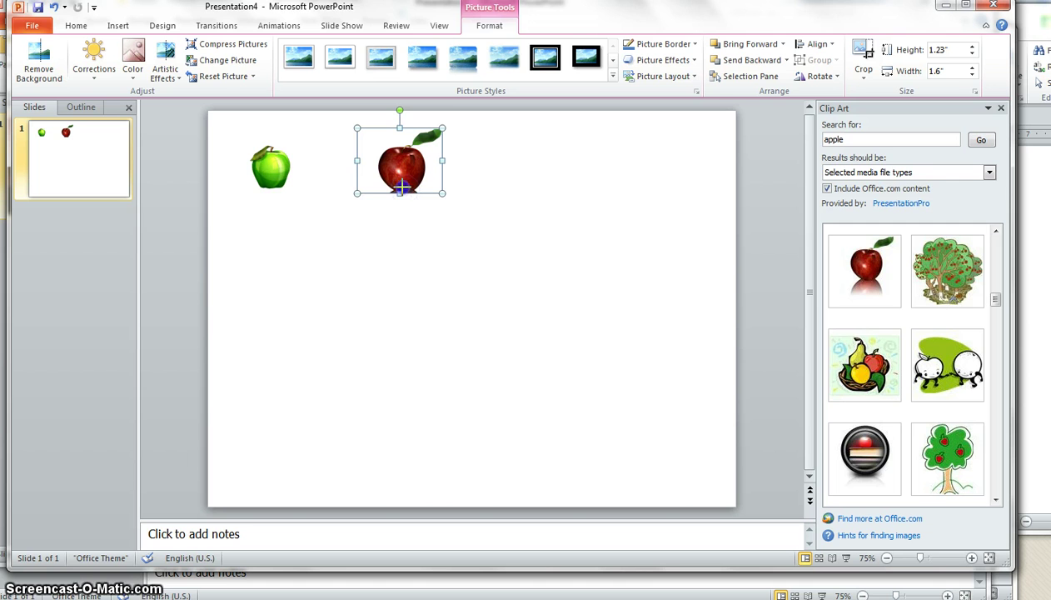
drag(400, 194, 402, 187)
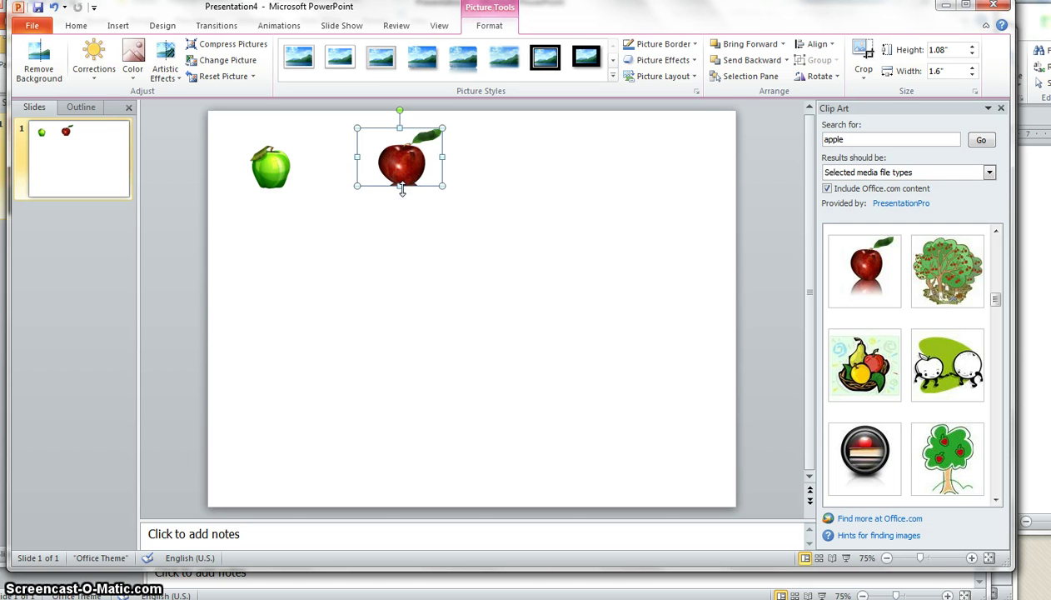
Refine the crop so the red apple measures 1.23" by 1.6", beside the green apple.
click(865, 52)
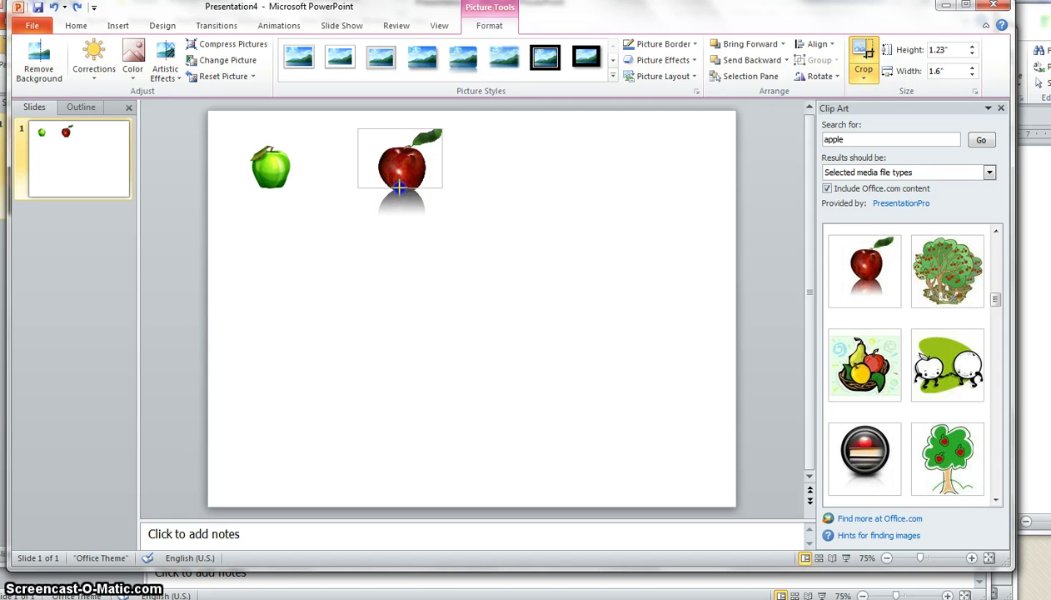
click(485, 225)
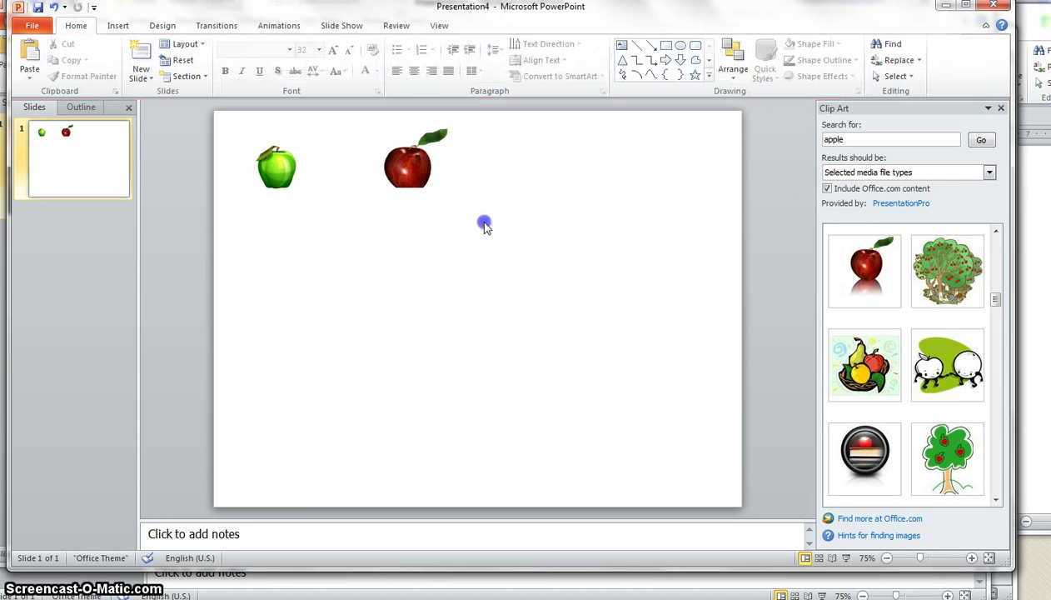
click(404, 185)
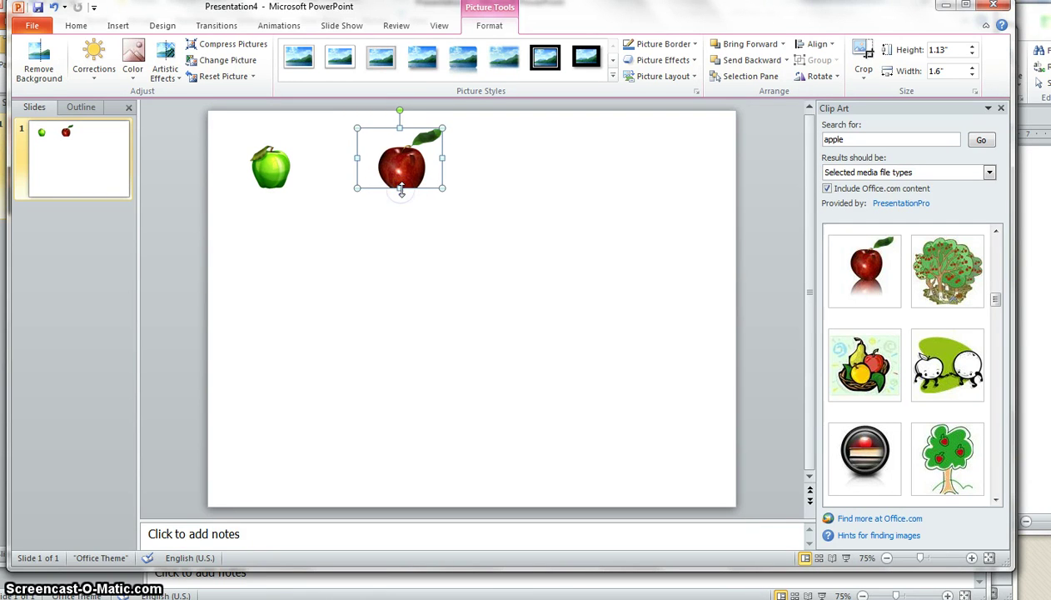
drag(401, 190, 359, 161)
click(495, 195)
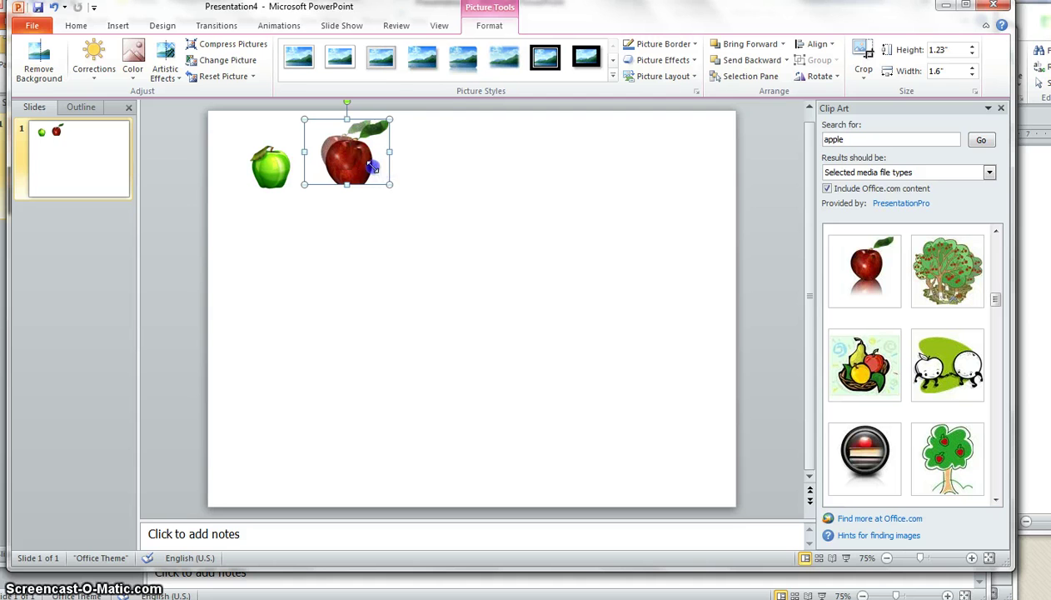
Tuck the apple pair into the top-left corner, then copy it rightward into a 16-apple row.
drag(270, 168, 249, 145)
drag(339, 148, 278, 139)
click(339, 182)
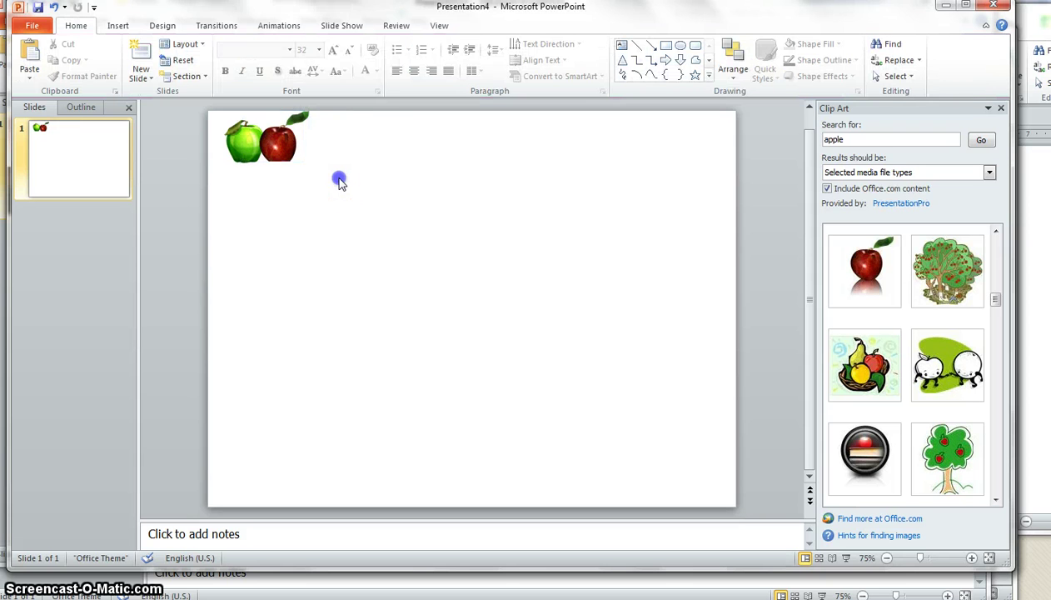
drag(347, 183, 200, 106)
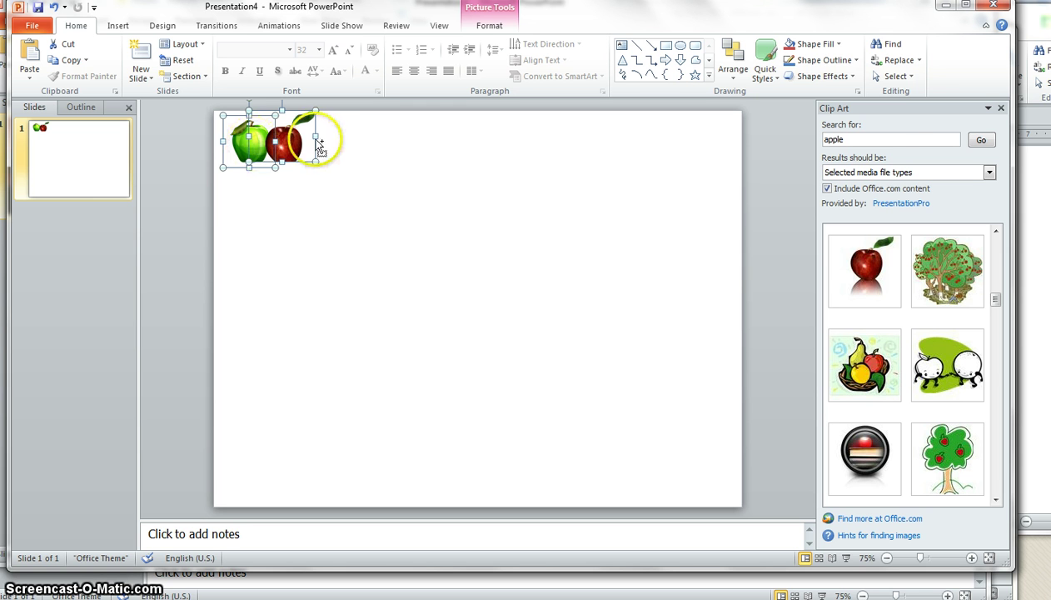
drag(285, 145, 702, 146)
Move the 16-apple row to the bottom edge and drop a copy back along the top.
click(657, 247)
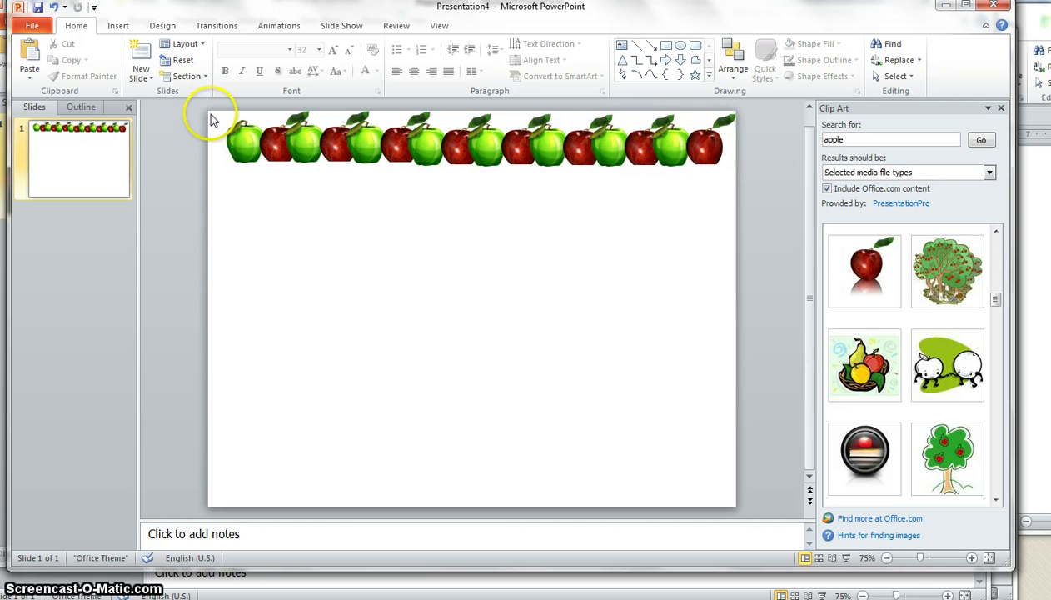
drag(206, 109, 792, 200)
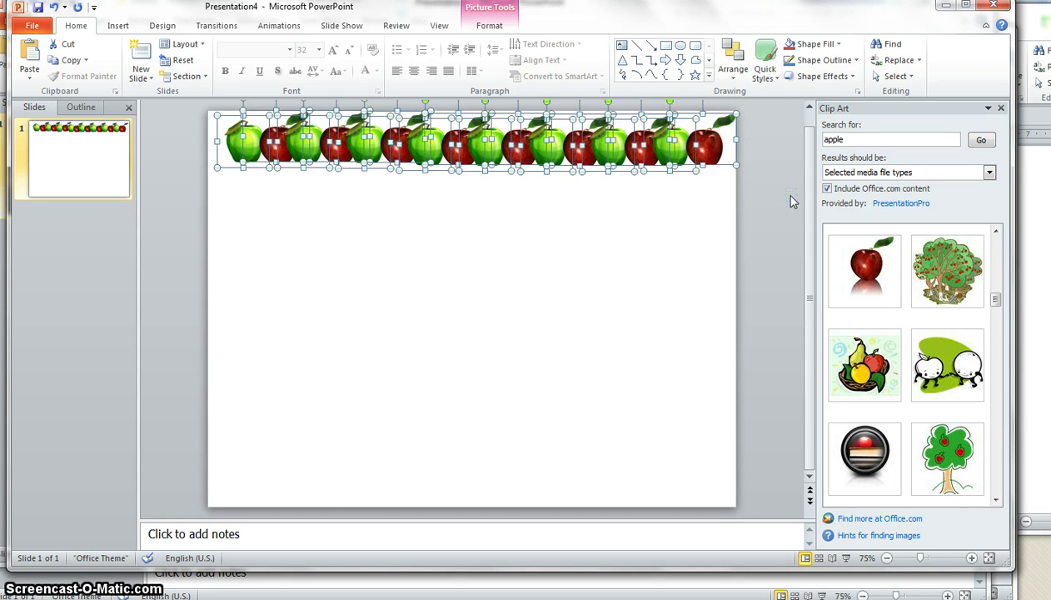
drag(664, 165, 654, 158)
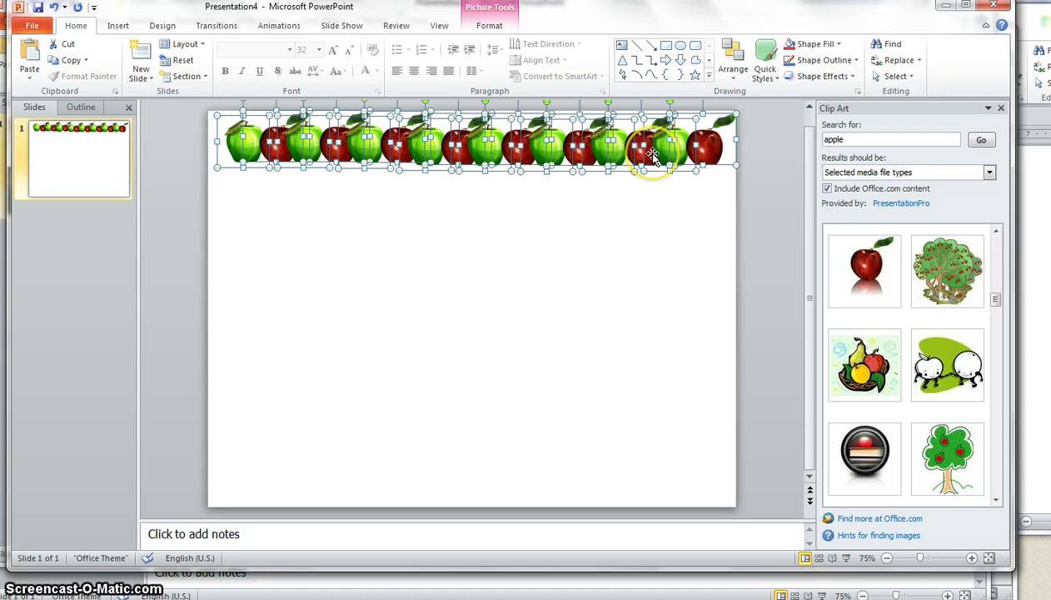
drag(651, 152, 652, 491)
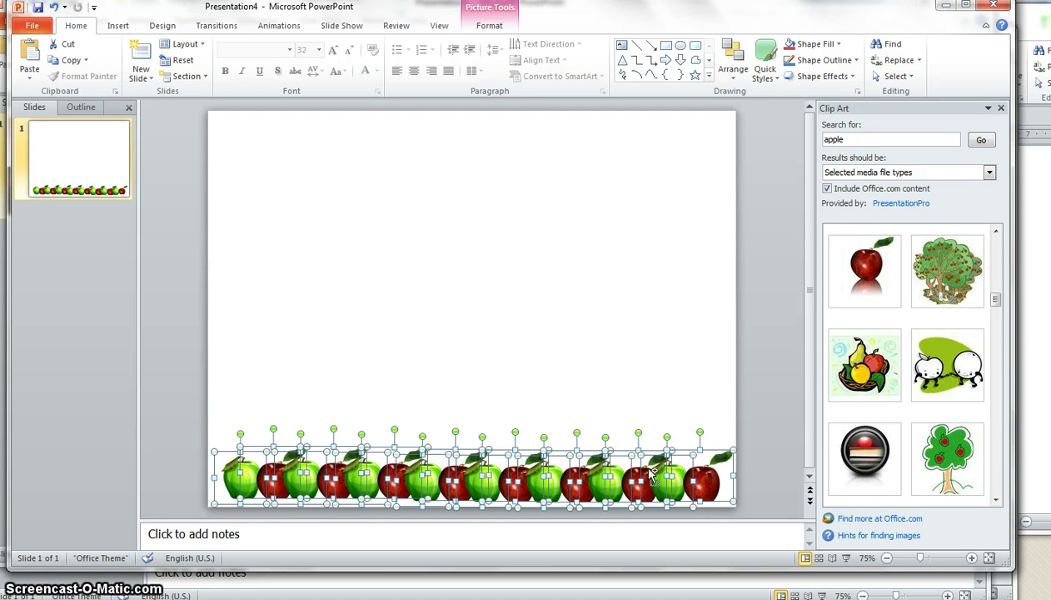
drag(647, 468, 646, 133)
click(648, 276)
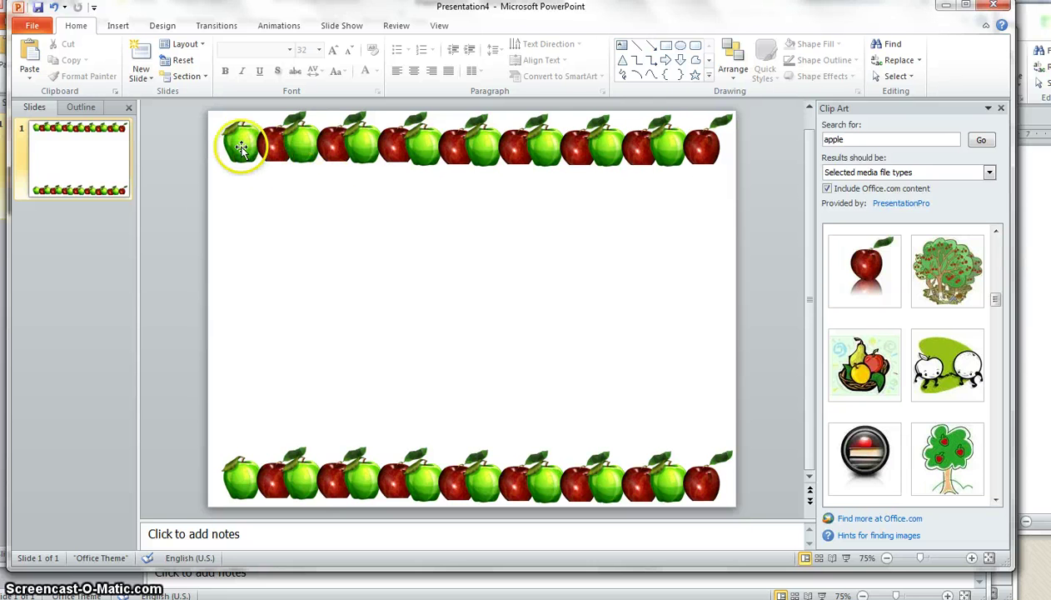
Copy the top apple row to the slide's middle, group it, and rotate it upright.
click(218, 119)
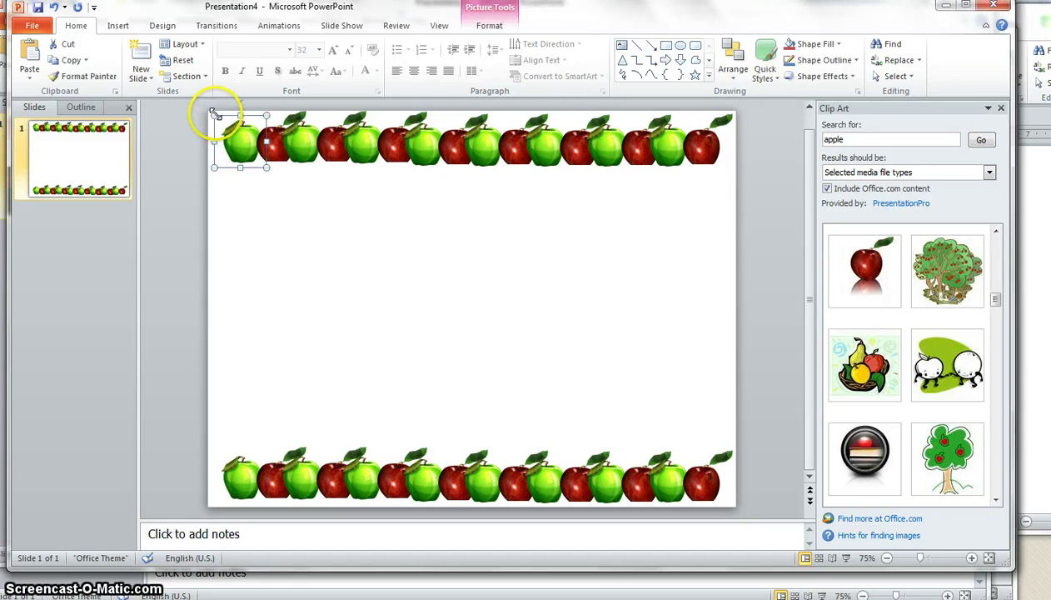
click(305, 211)
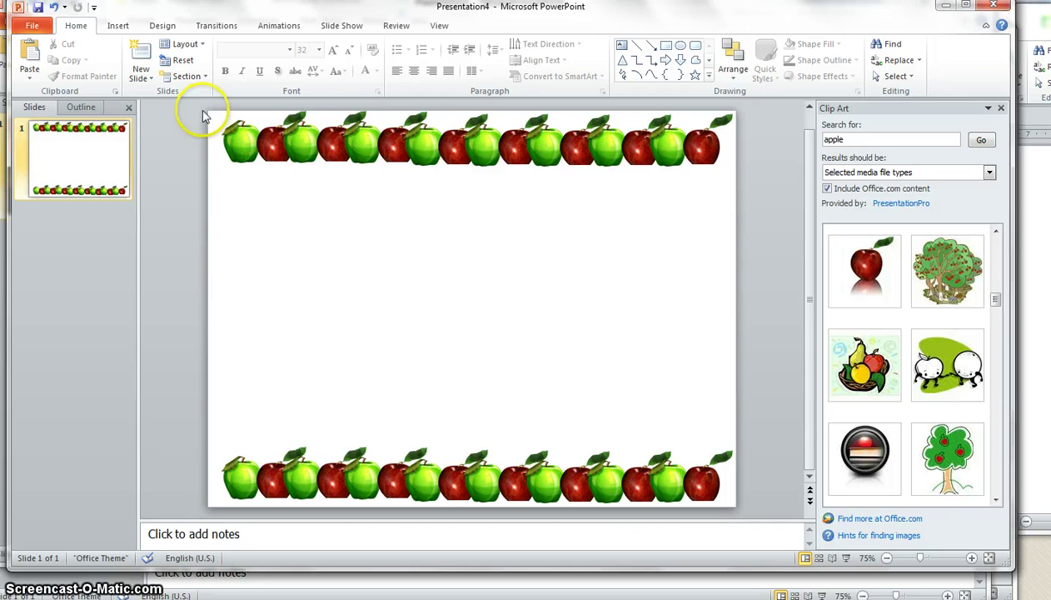
drag(202, 111, 756, 192)
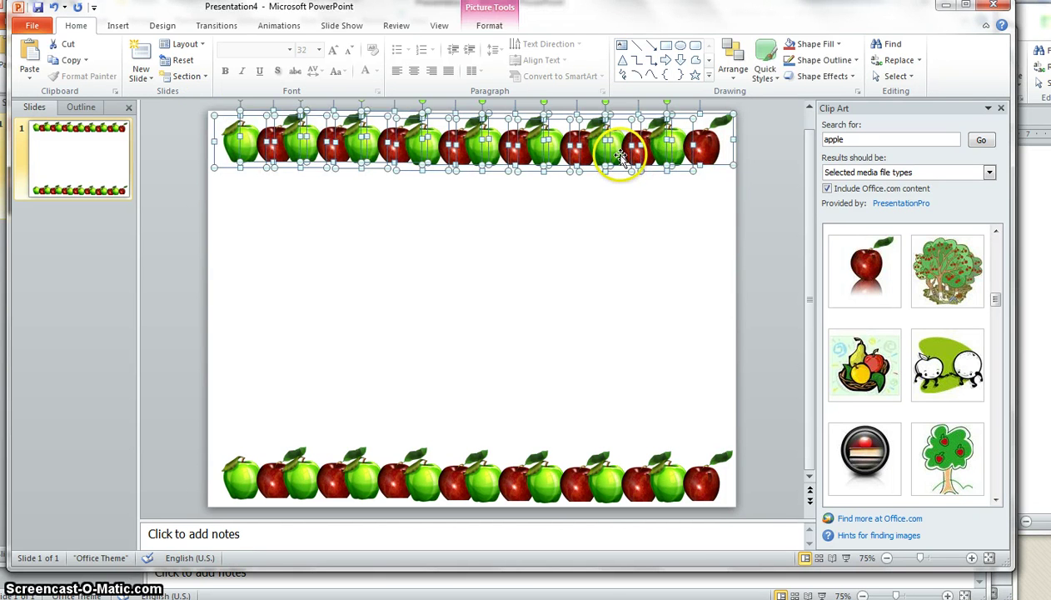
drag(620, 159, 615, 298)
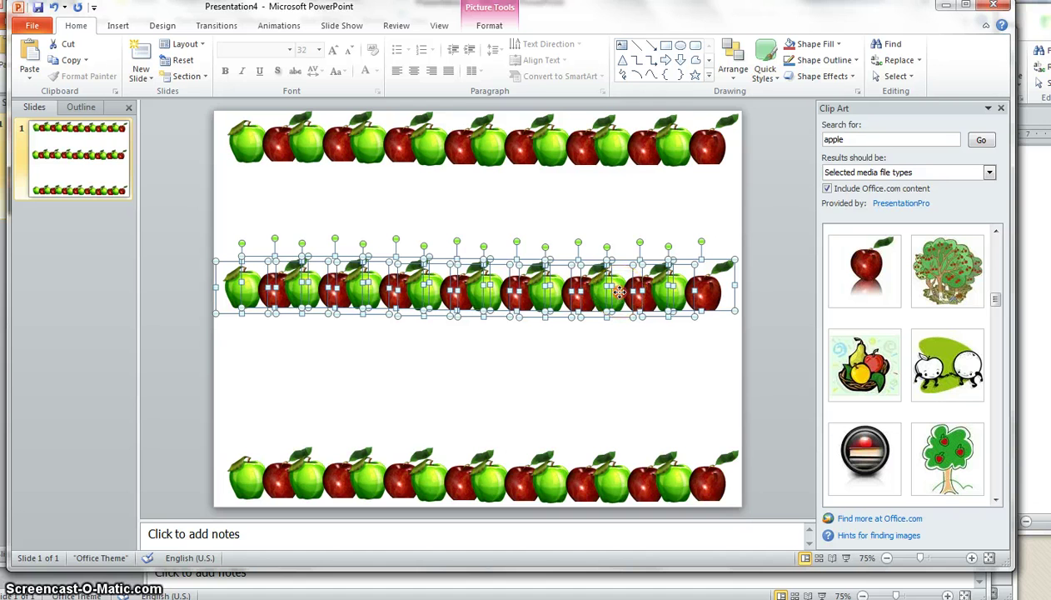
right_click(620, 296)
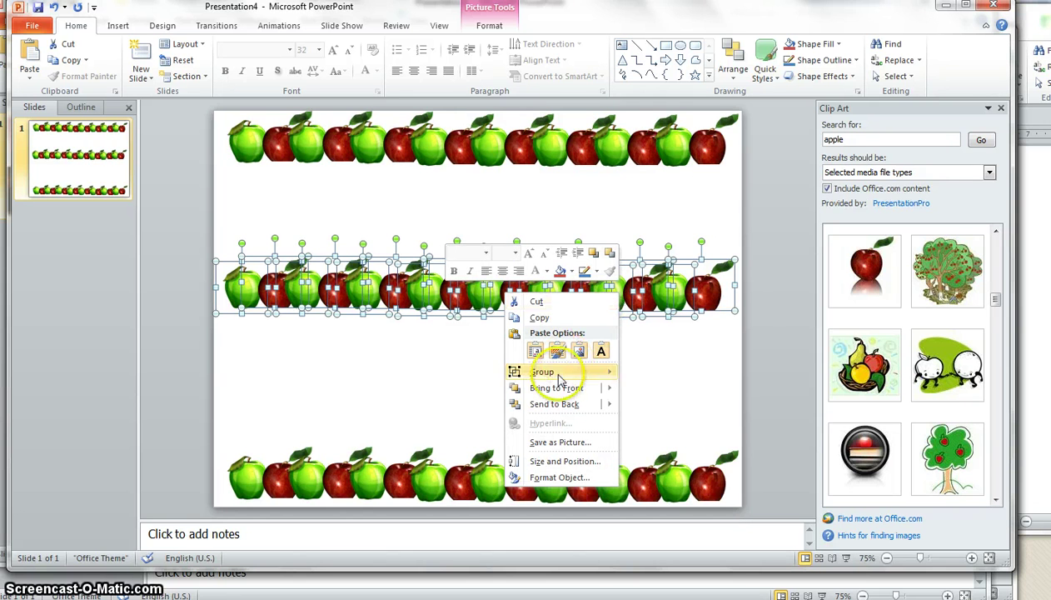
mouse_move(556, 377)
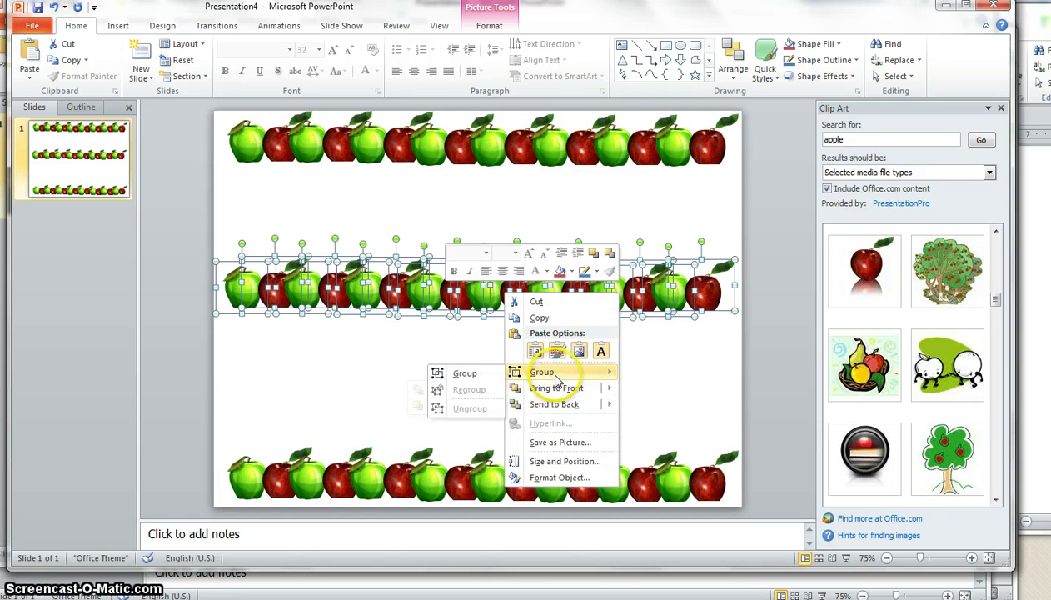
click(473, 374)
drag(478, 231, 15, 253)
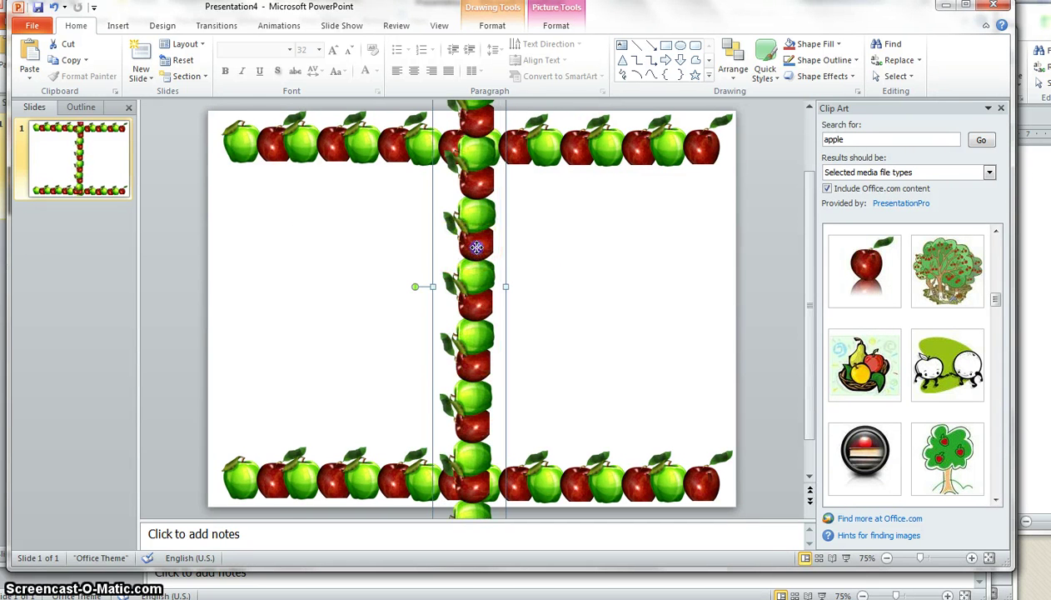
Move the vertical apple column to the left edge and shift the bottom-left apple to the top-left corner.
drag(469, 242, 244, 271)
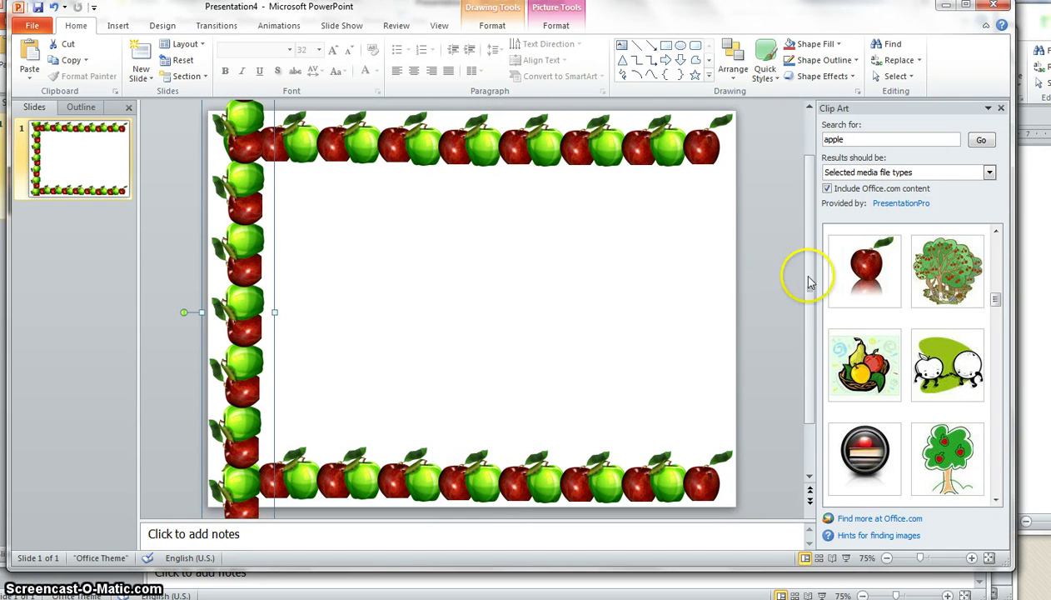
click(249, 513)
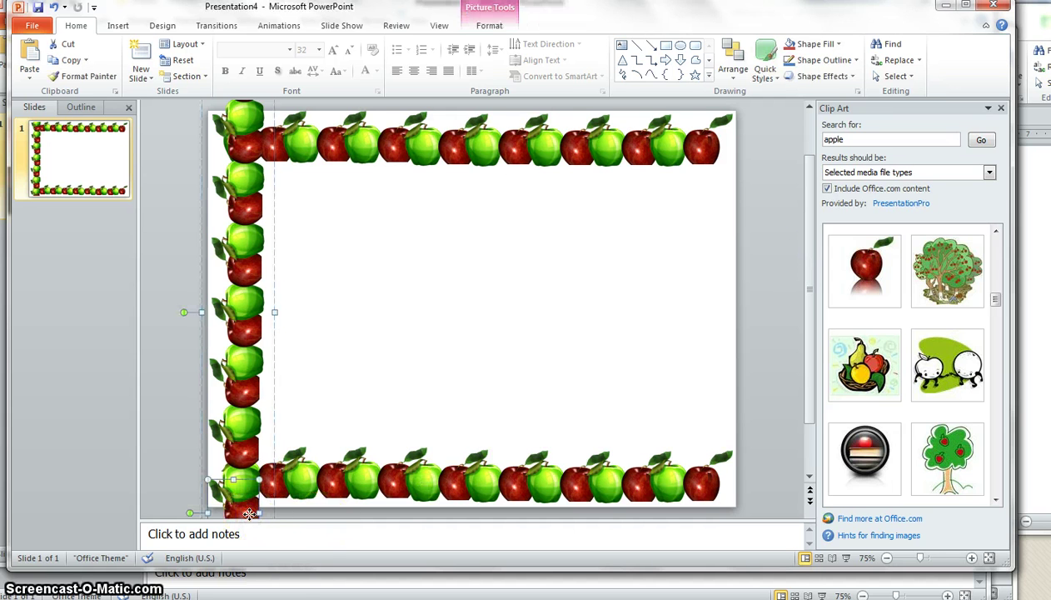
mouse_move(250, 513)
mouse_down()
mouse_move(300, 429)
mouse_move(258, 112)
mouse_move(247, 115)
mouse_up()
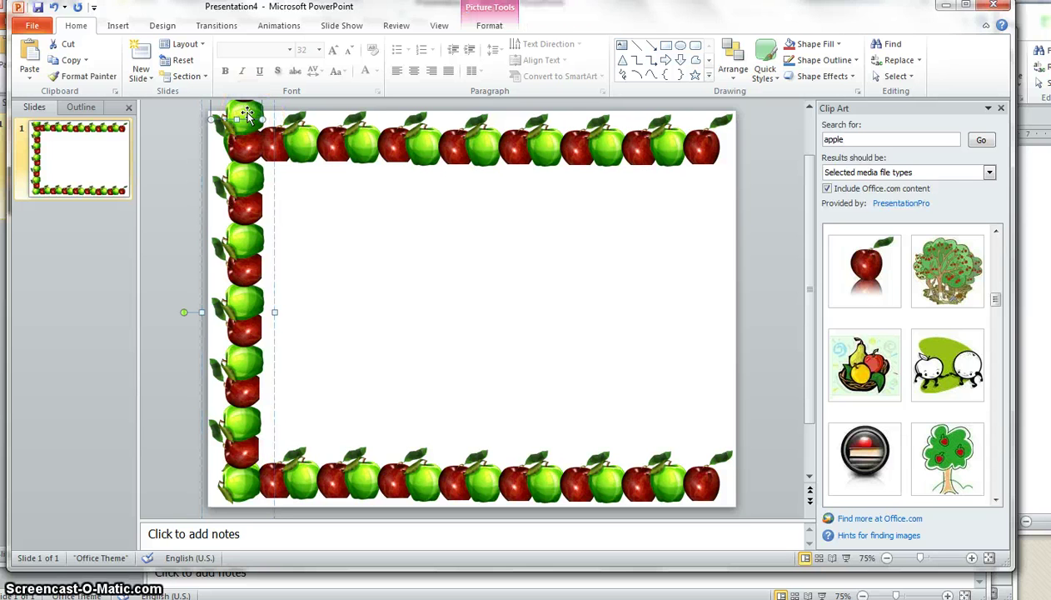
click(247, 114)
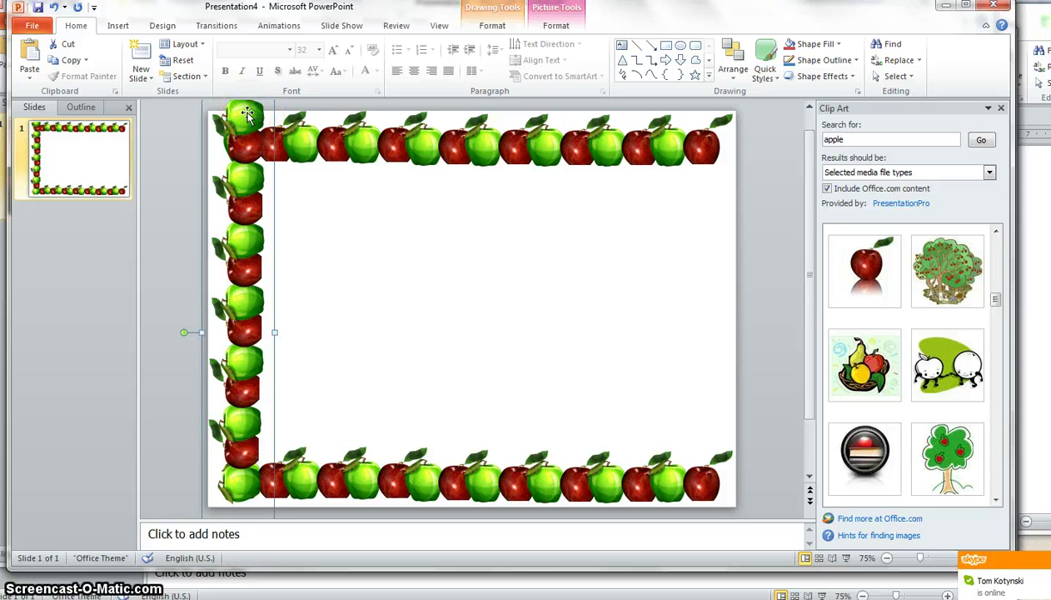
click(243, 115)
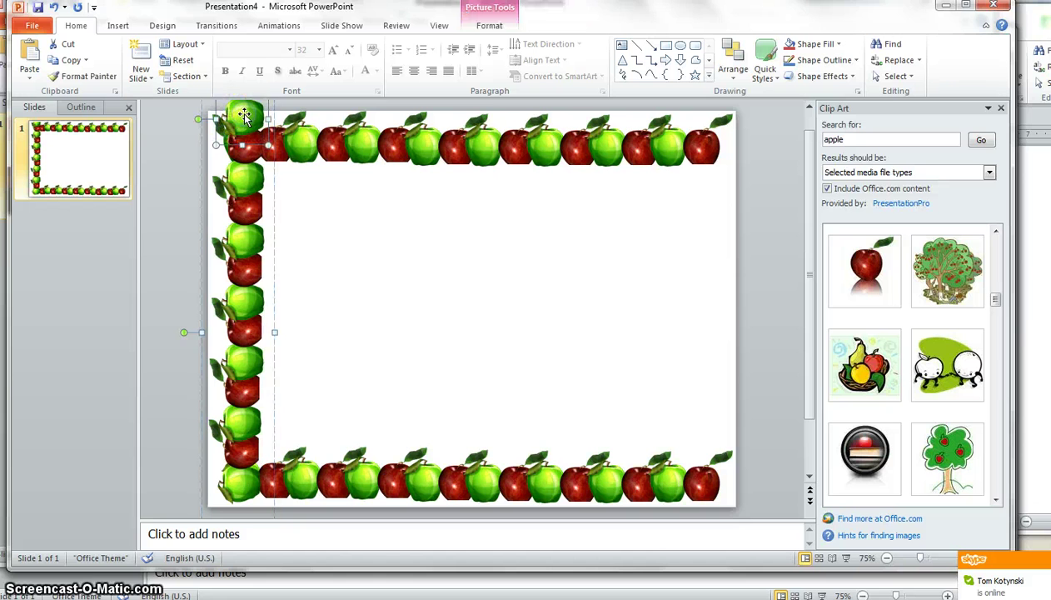
click(243, 112)
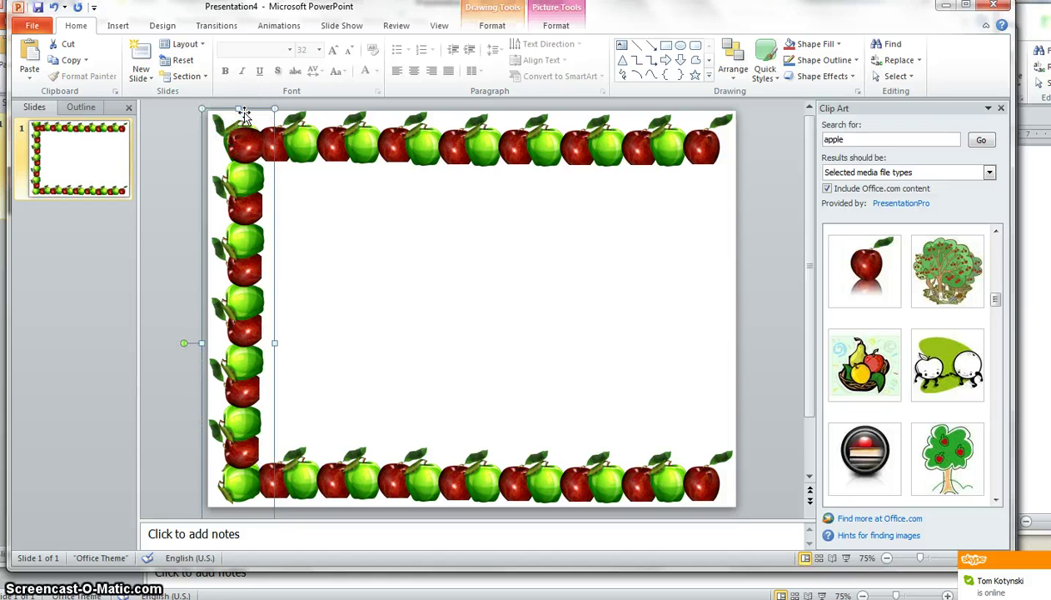
click(450, 295)
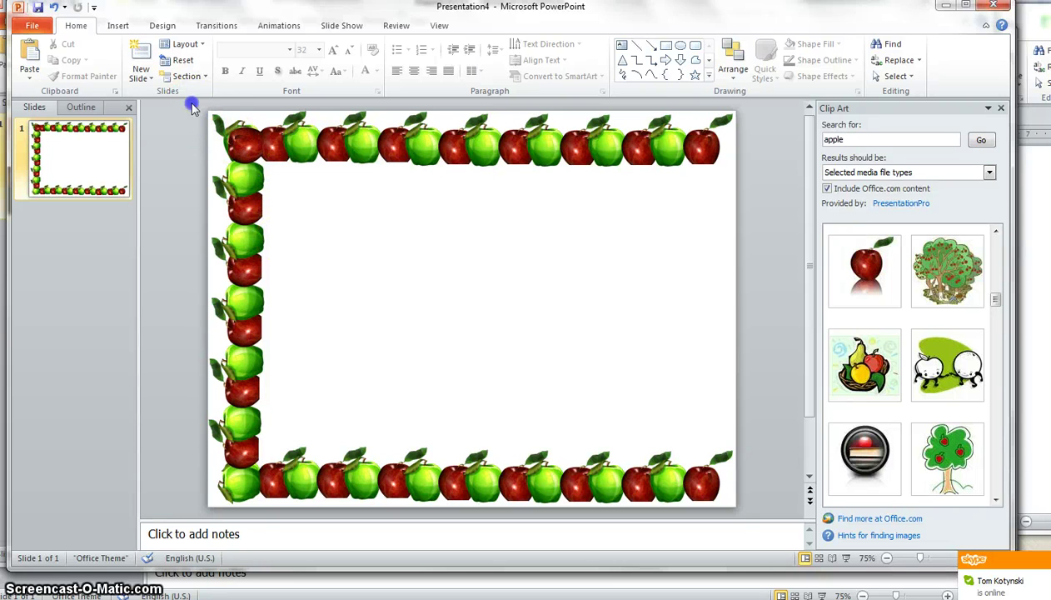
Copy the left apple column to the right edge, rotate it to mirror, and align it with the top row.
click(248, 241)
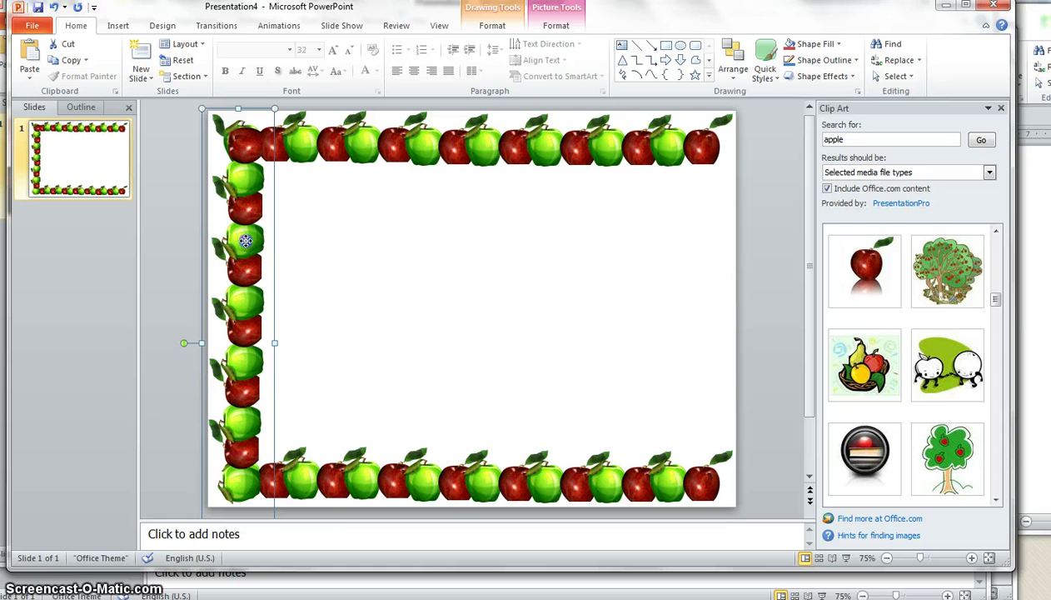
drag(246, 240, 699, 258)
drag(638, 359, 841, 354)
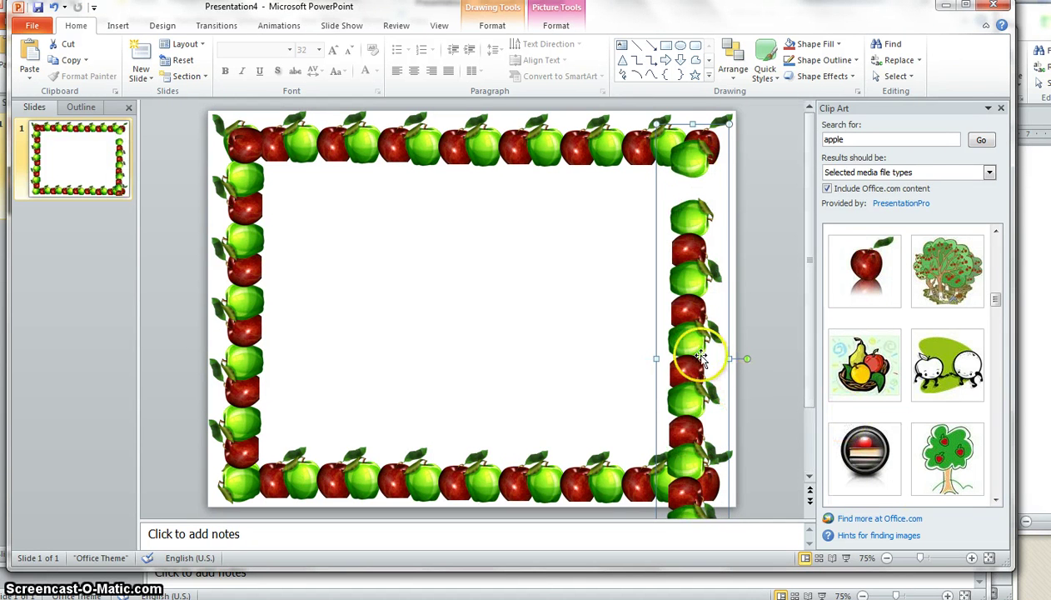
drag(693, 350, 733, 285)
click(783, 285)
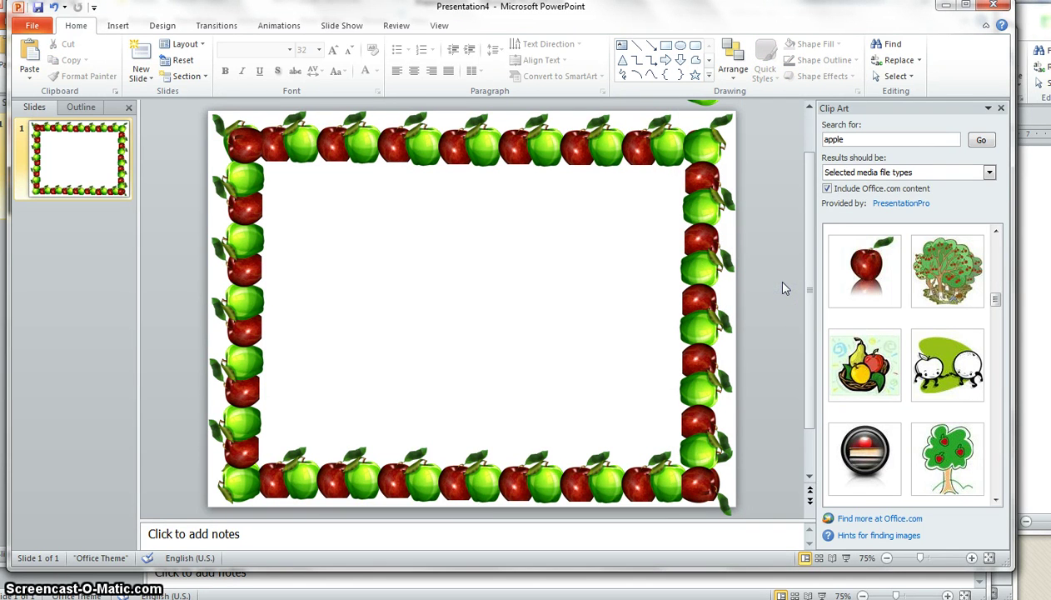
Inspect the right column's apples and deselect the finished four-sided apple border.
click(704, 102)
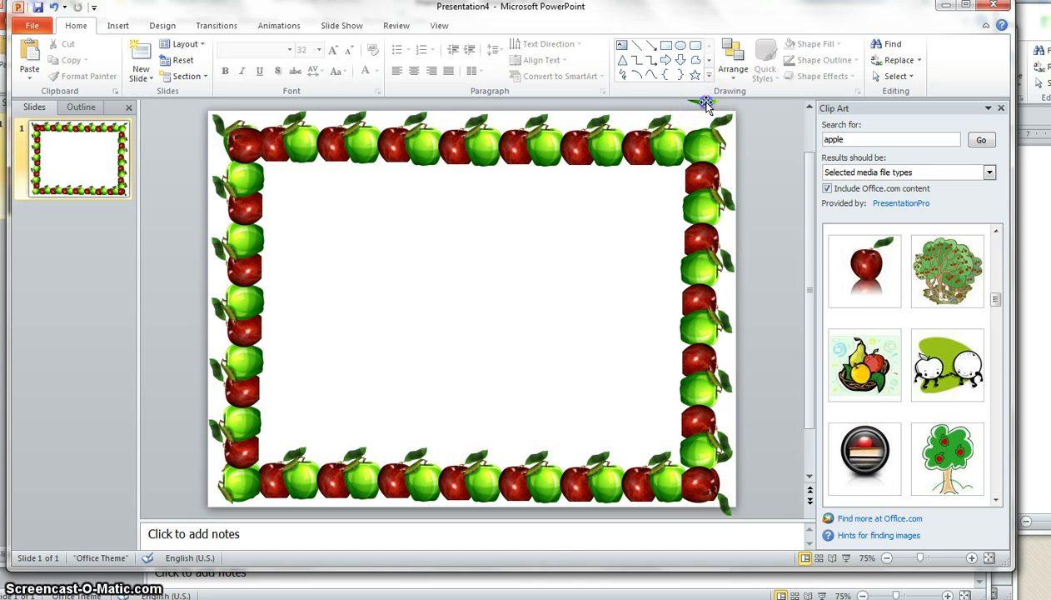
click(706, 102)
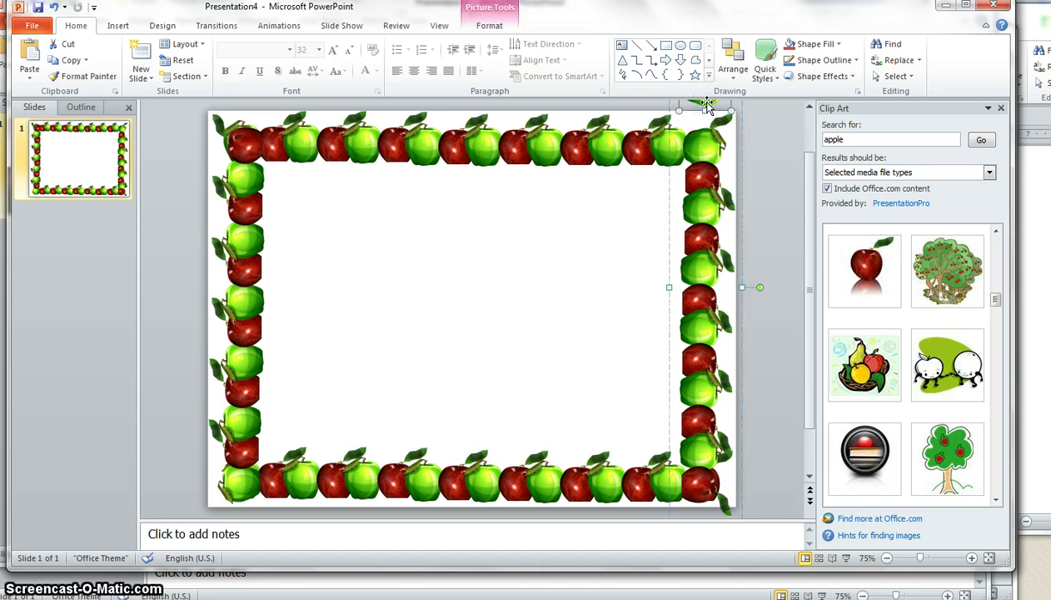
click(707, 106)
click(770, 340)
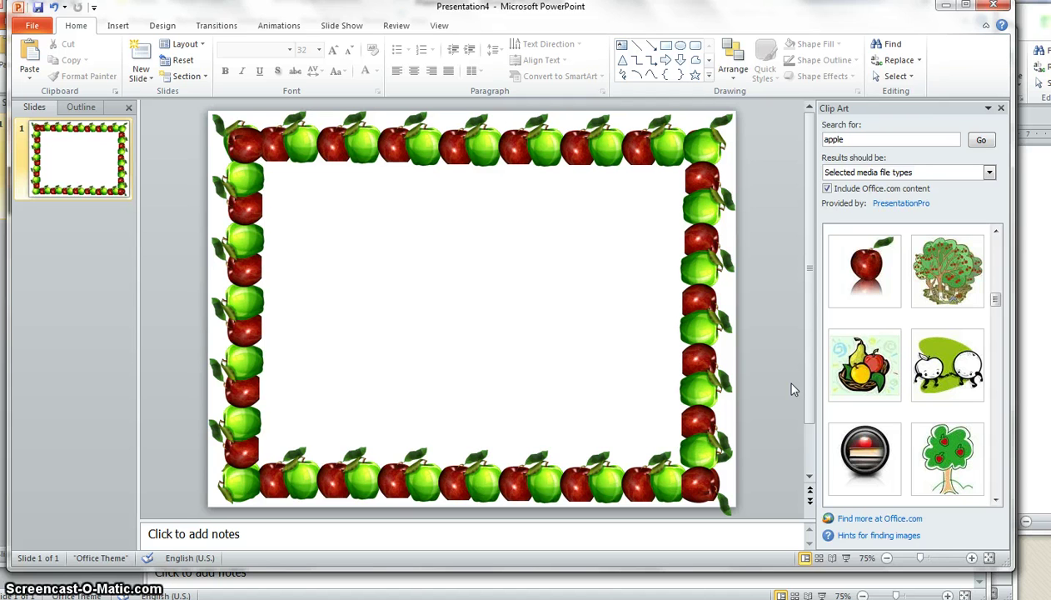
click(676, 401)
click(379, 296)
Search the online templates for 'apple border'.
click(33, 29)
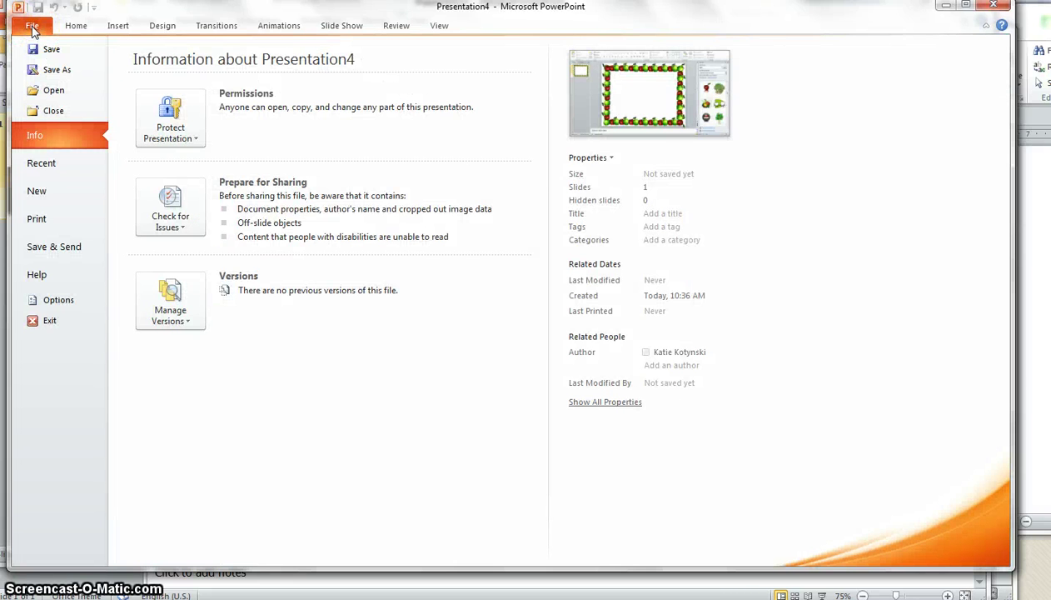
click(36, 191)
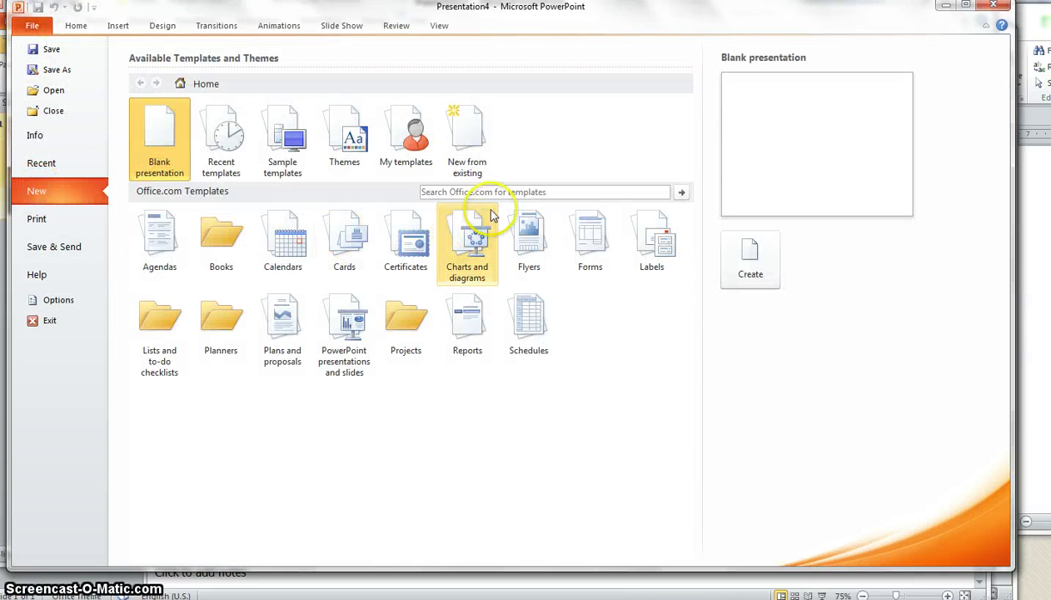
click(500, 191)
text(ap)
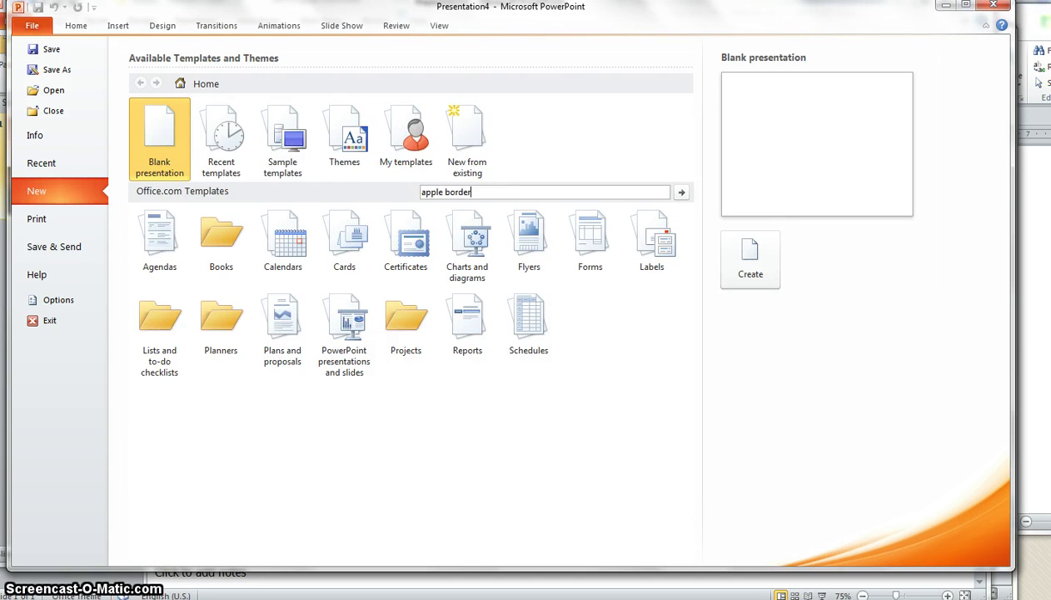
text(ple border)
key(Return)
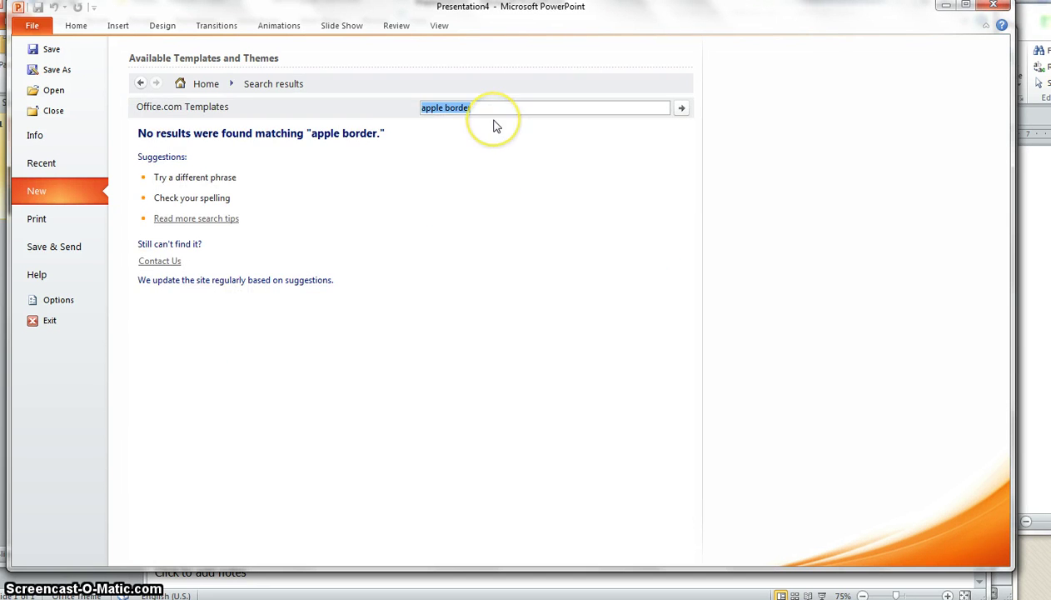
Search templates for 'bor', preview award certificates, and download the Awesome Artist award certificate.
text(bor)
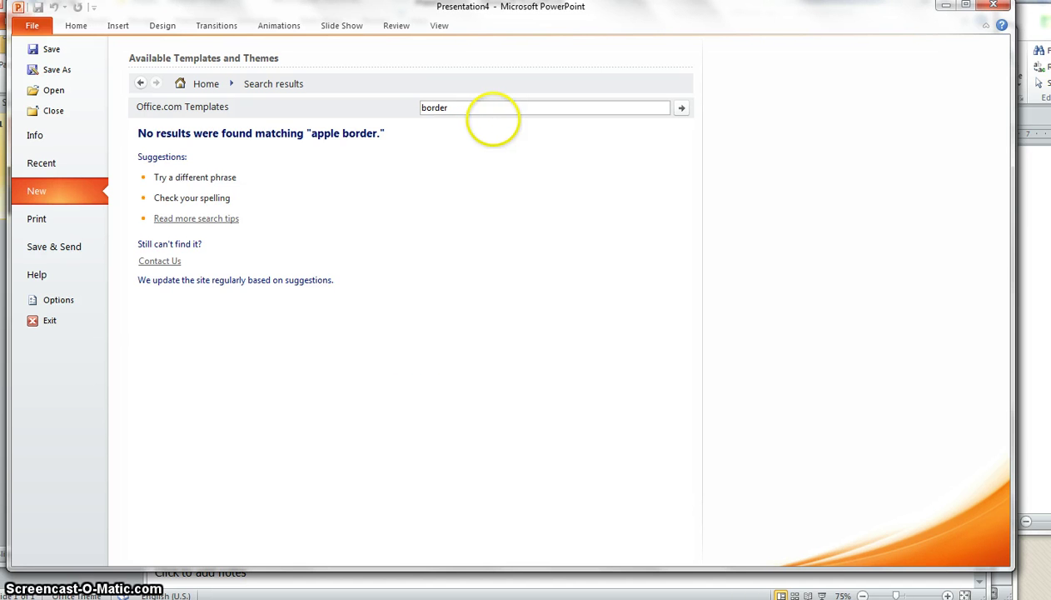
key(Return)
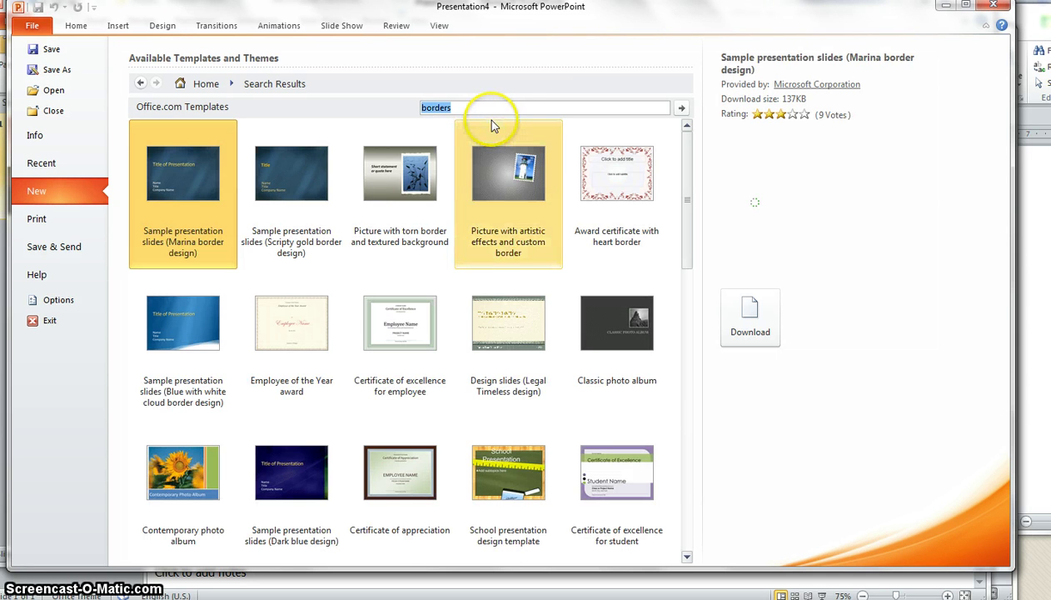
click(615, 185)
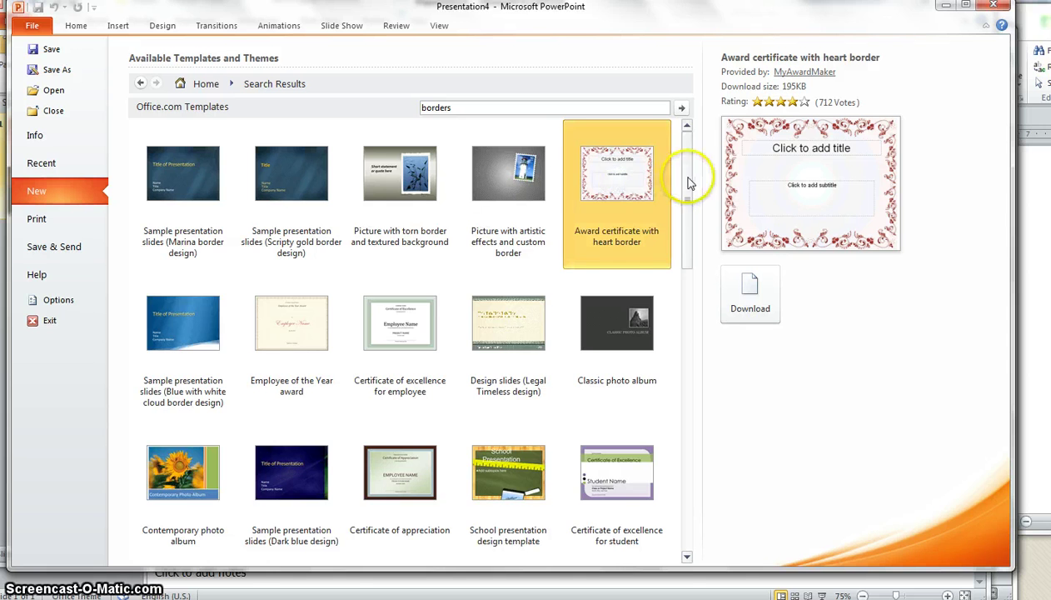
drag(687, 183, 704, 477)
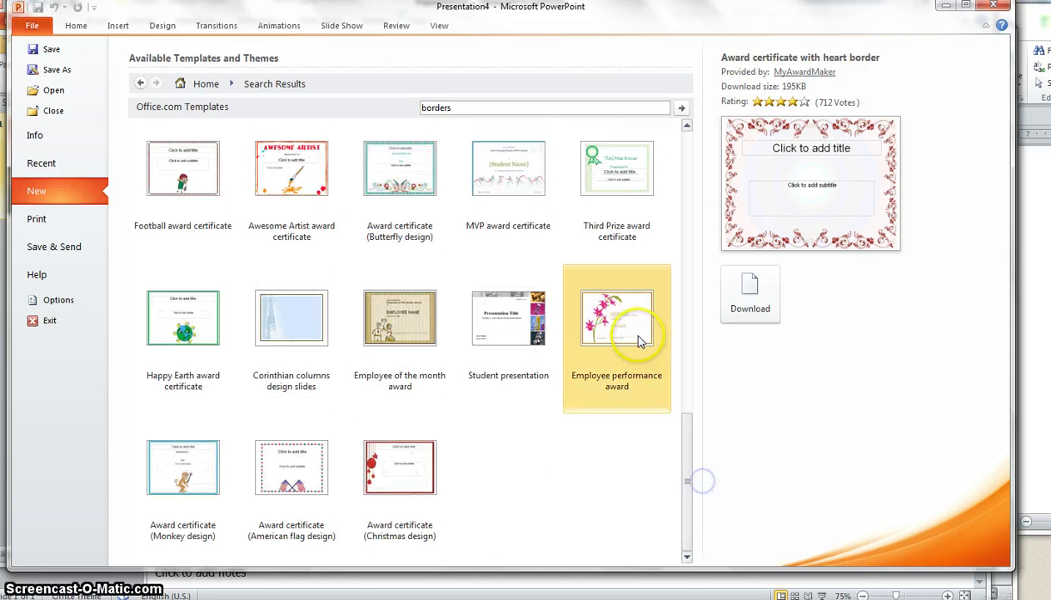
click(617, 308)
click(290, 184)
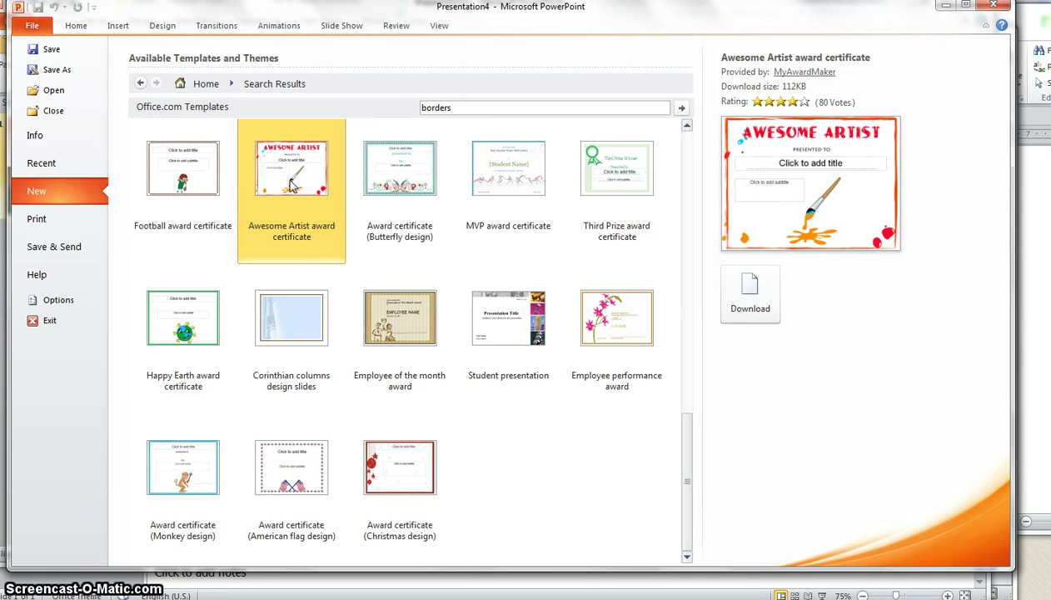
click(750, 290)
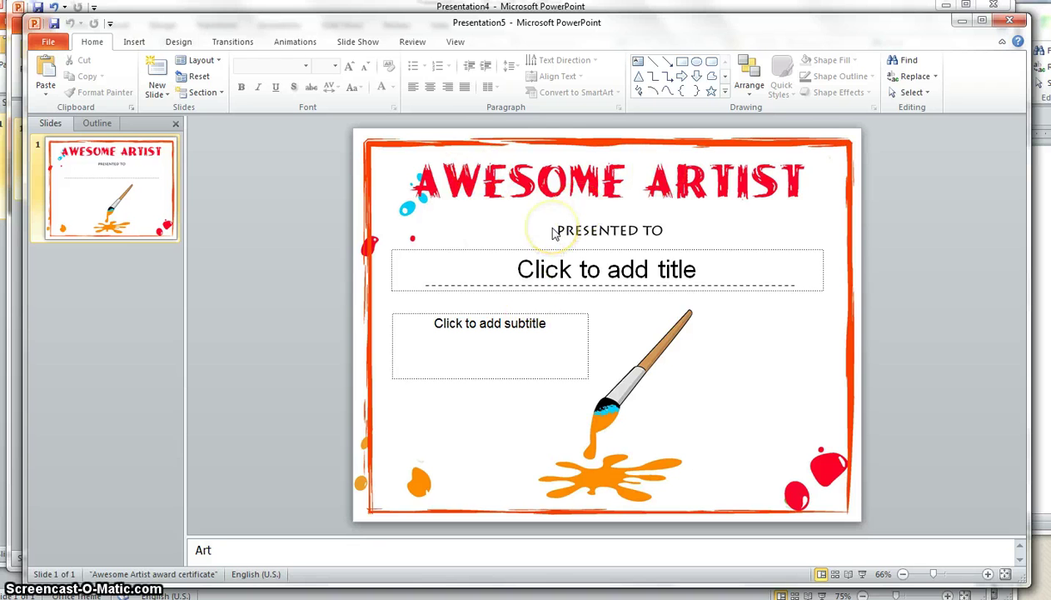
Draw a text box across the certificate inside the border, extending it down with empty lines.
click(133, 42)
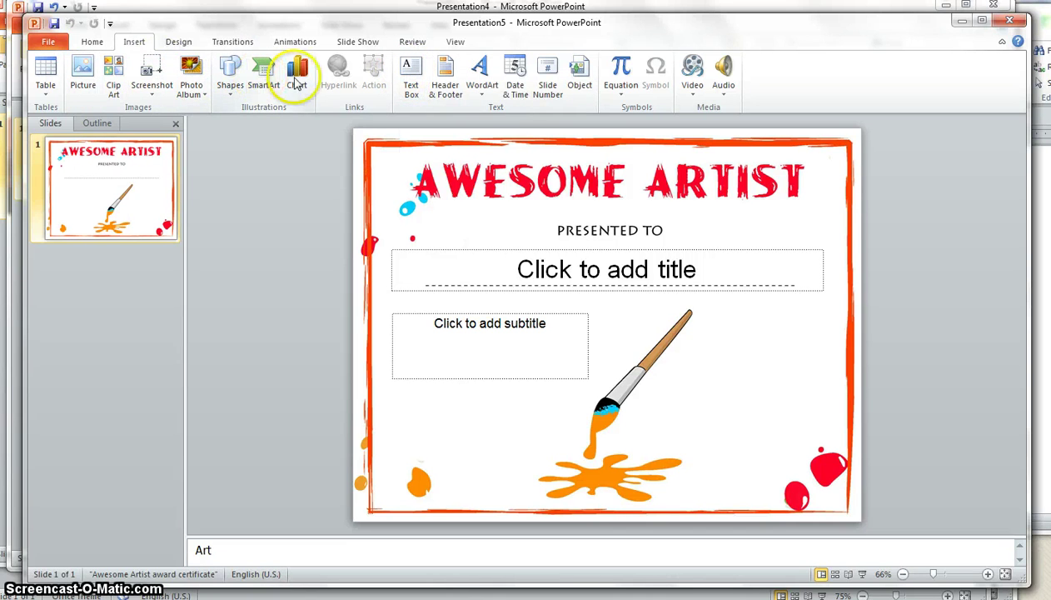
click(412, 74)
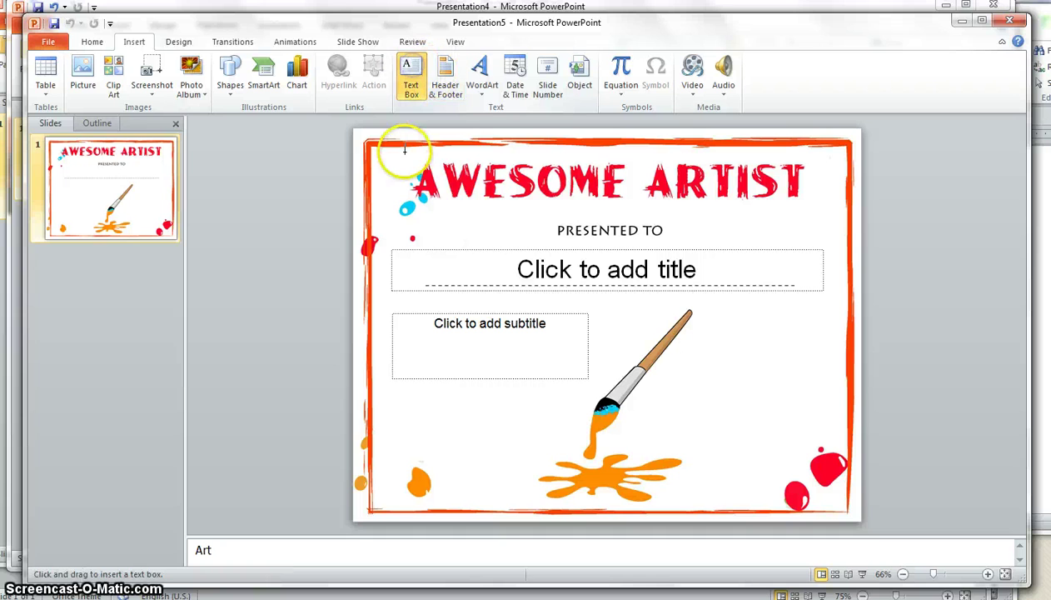
mouse_move(382, 152)
mouse_down()
mouse_move(540, 238)
mouse_move(803, 446)
mouse_move(847, 495)
mouse_move(843, 509)
mouse_up()
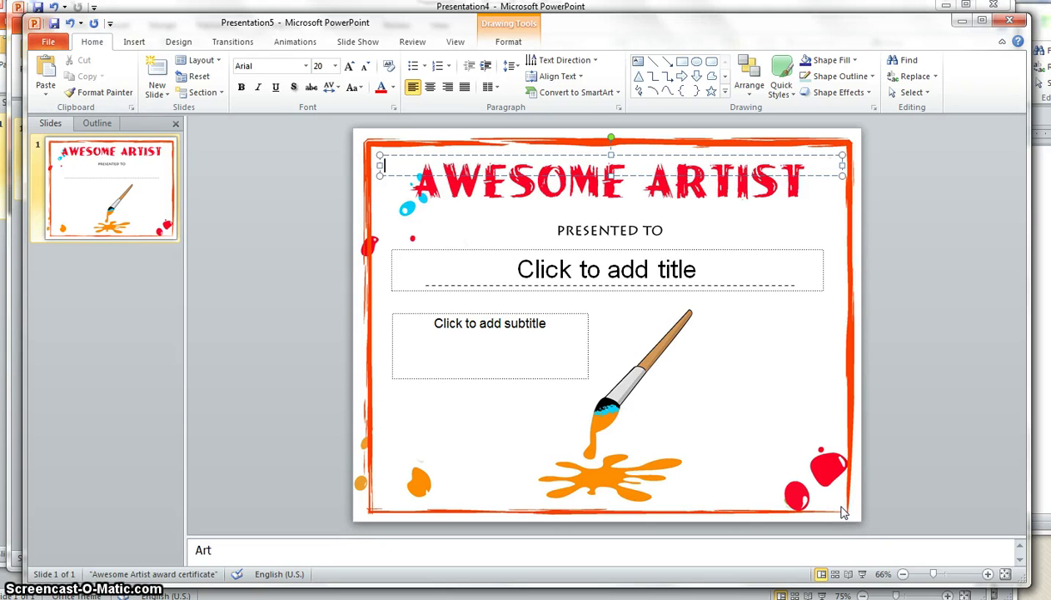
key(Return)
key(Return)
key(Return)
key(Return)
key(Return)
key(Return)
key(Return)
key(Return)
key(Return)
key(Return)
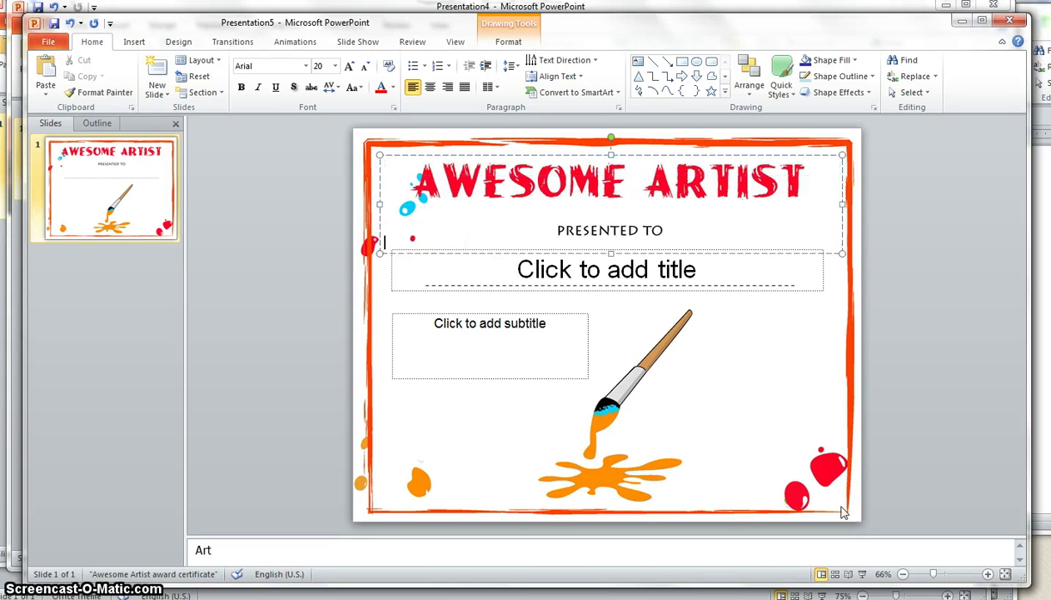
key(Return)
key(Return)
key(Return)
key(Return)
key(Return)
key(Return)
key(Return)
key(Return)
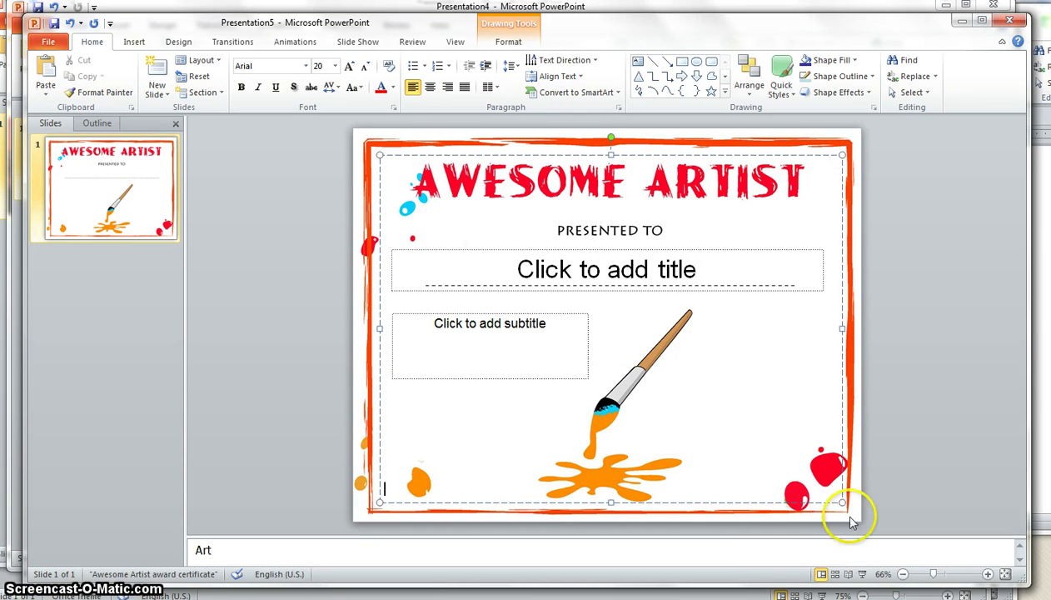
Give the text box a solid white fill to hide the certificate contents.
right_click(717, 501)
click(640, 492)
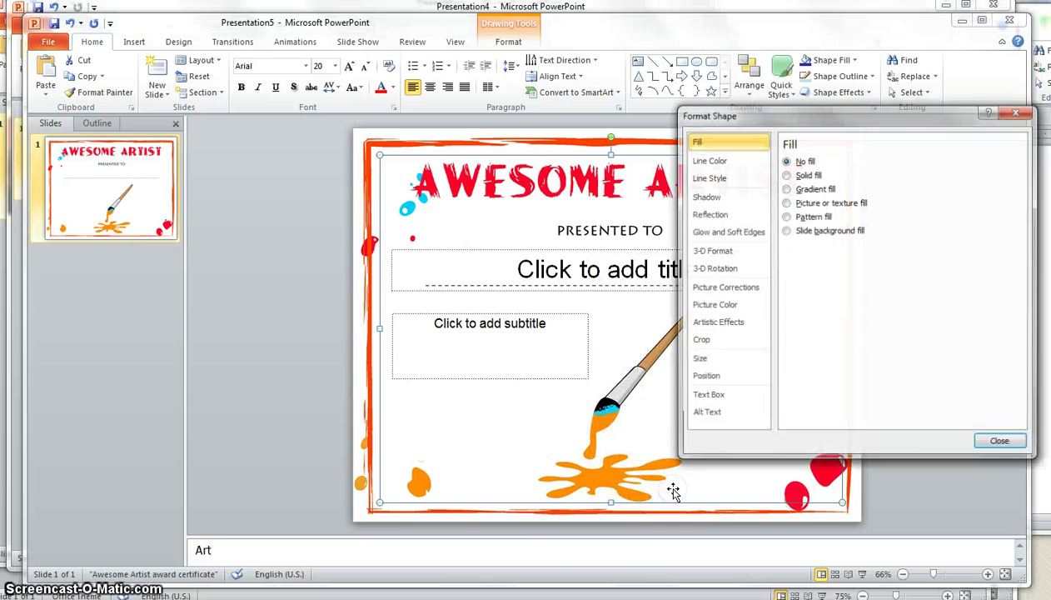
click(786, 174)
click(855, 262)
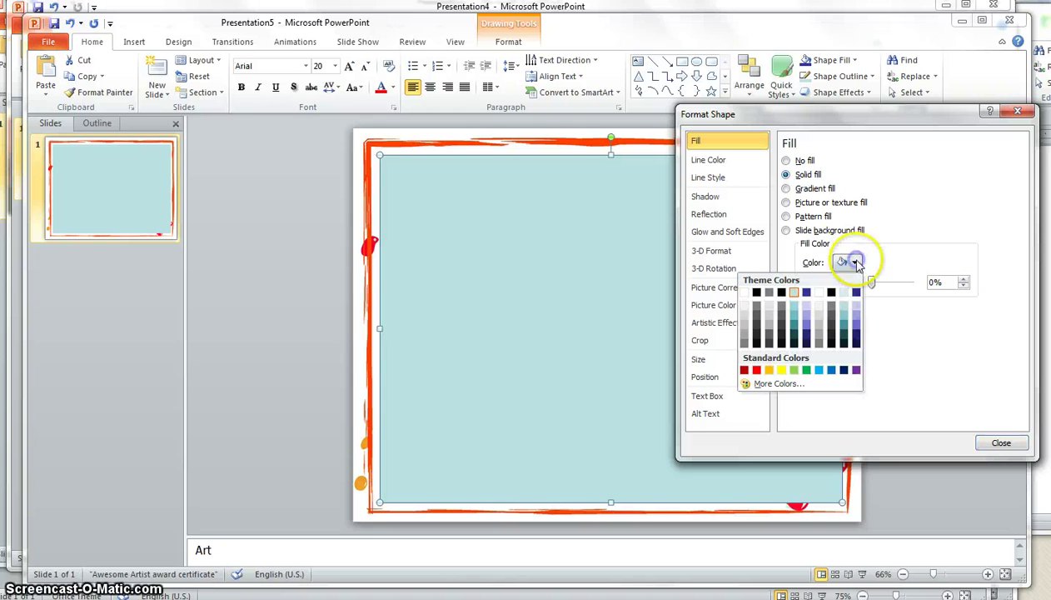
click(746, 293)
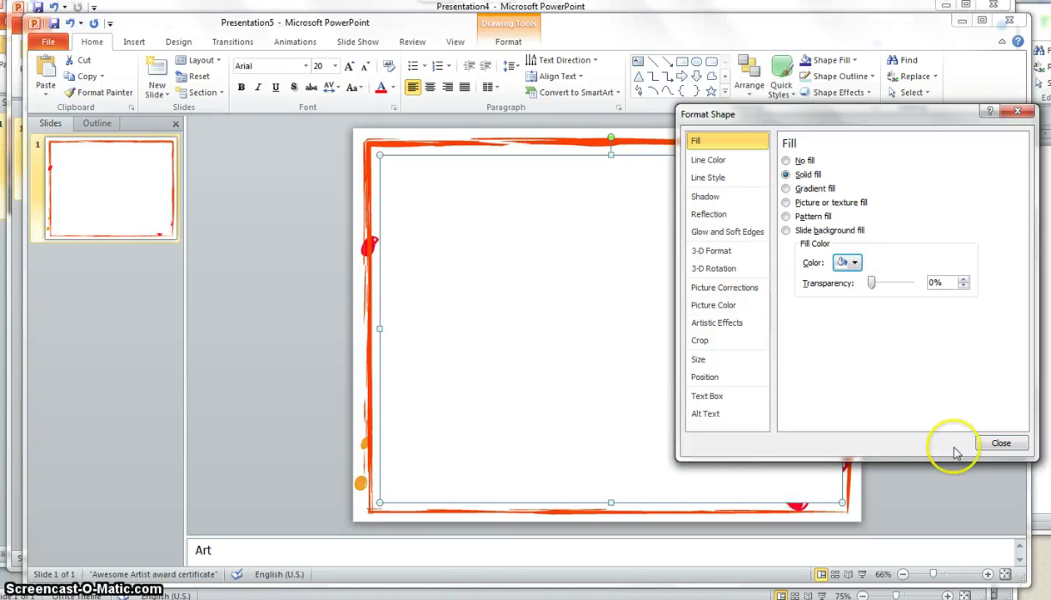
click(1001, 442)
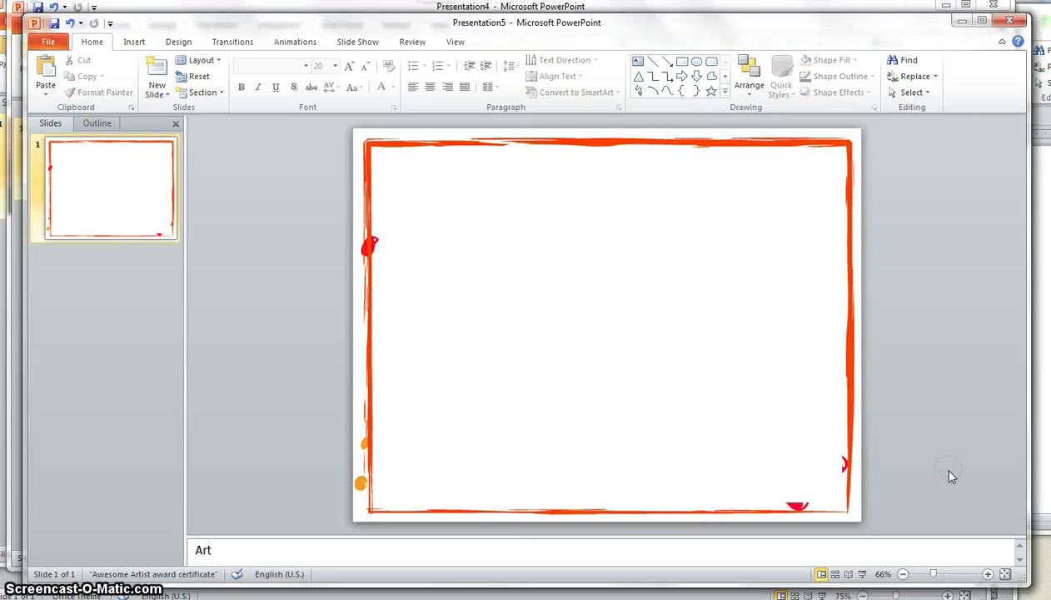
Stretch the white box's bottom edge slightly downward, then deselect it.
click(814, 503)
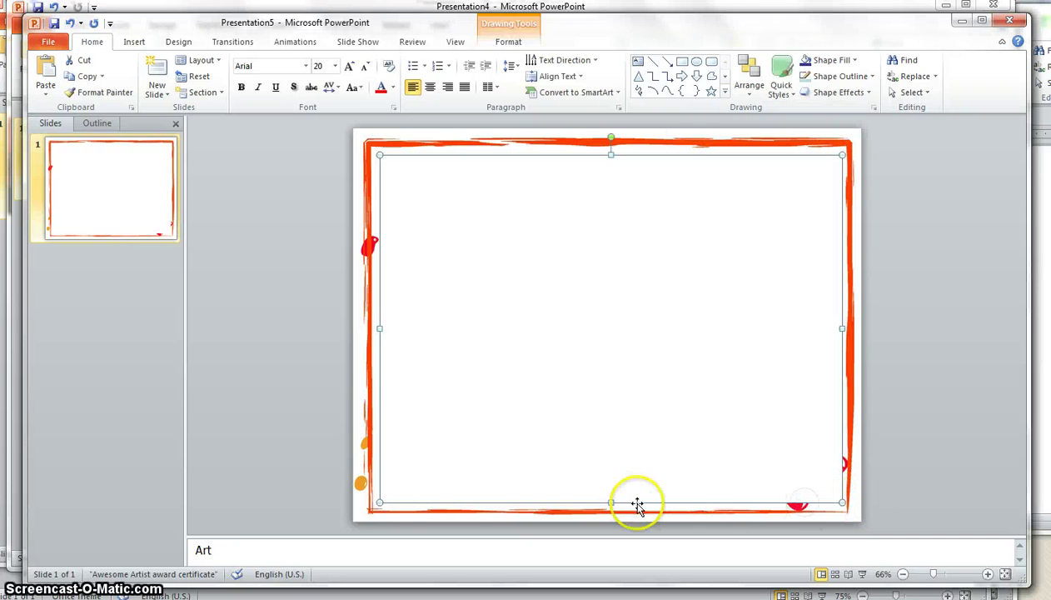
drag(611, 502, 614, 514)
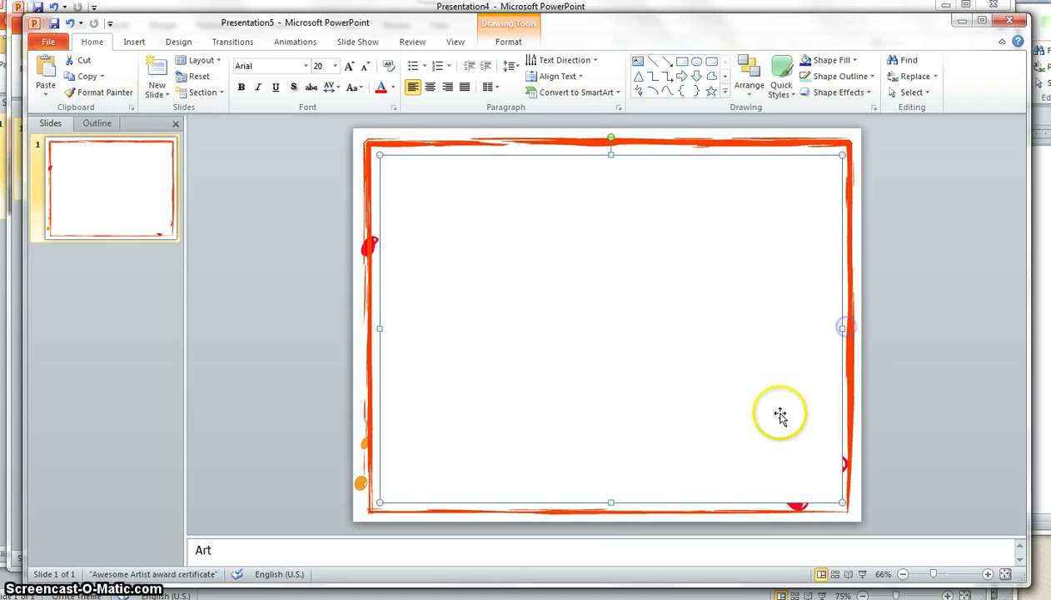
click(292, 217)
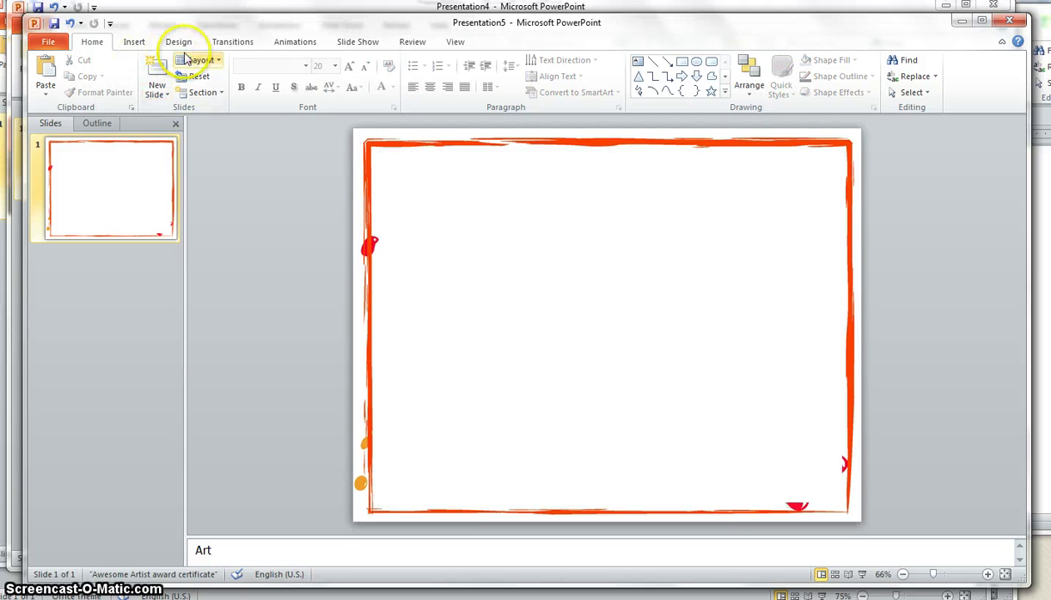
Select the white covering box and delete it to reveal the Awesome Artist certificate.
click(134, 42)
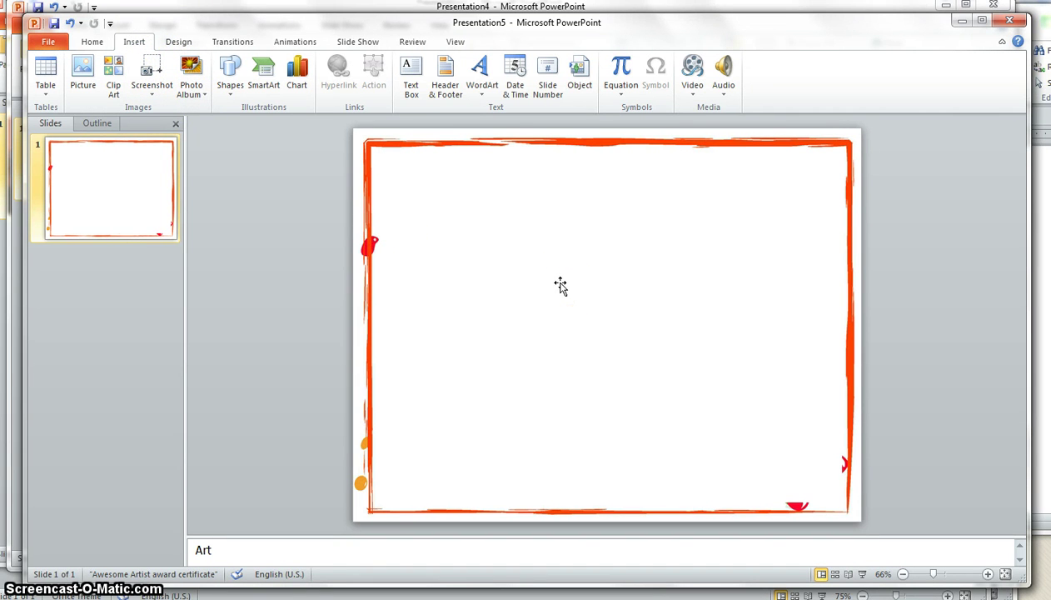
click(561, 285)
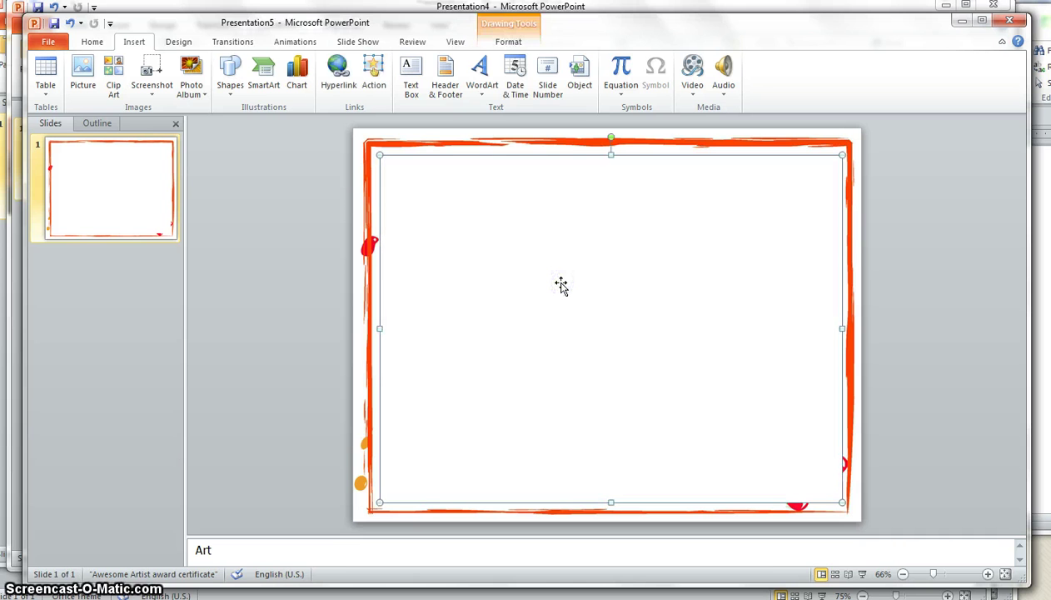
key(Delete)
click(543, 275)
click(400, 190)
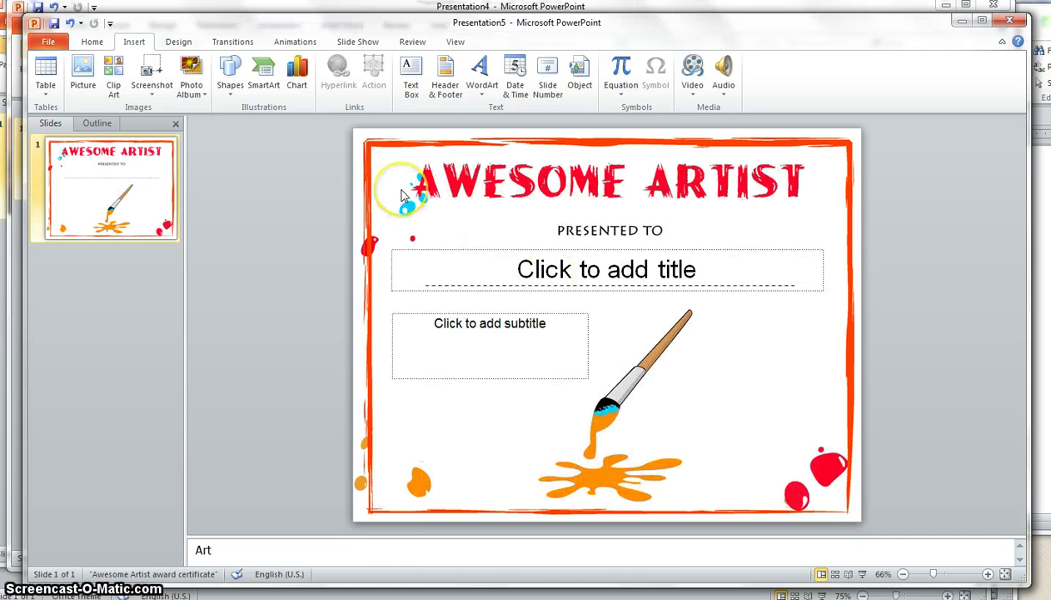